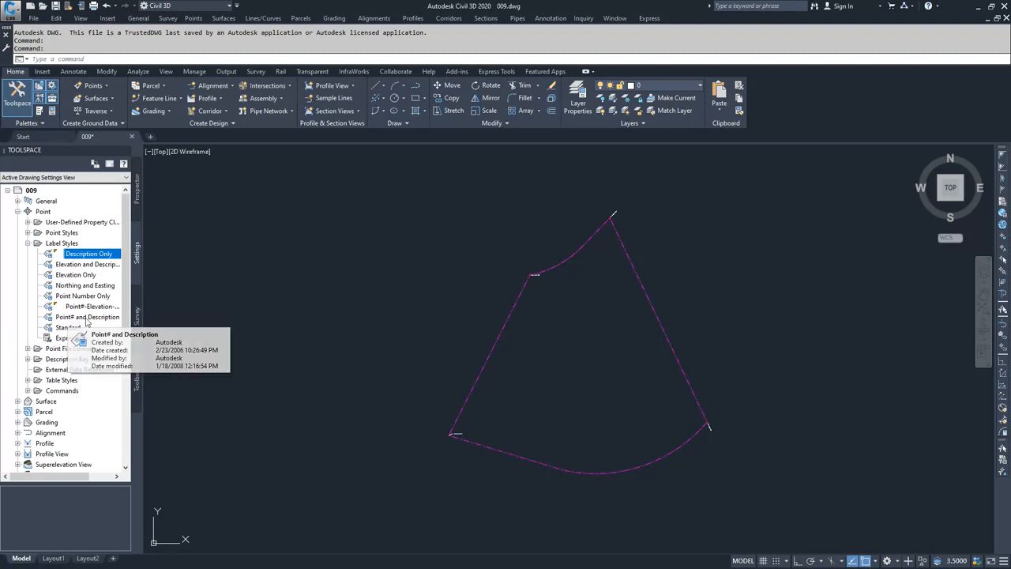
- Copy the Point# and Description point label style and name the copy Point# - Raw Description - Full Description
{"action": "right_click", "coordinate": [88, 320]}
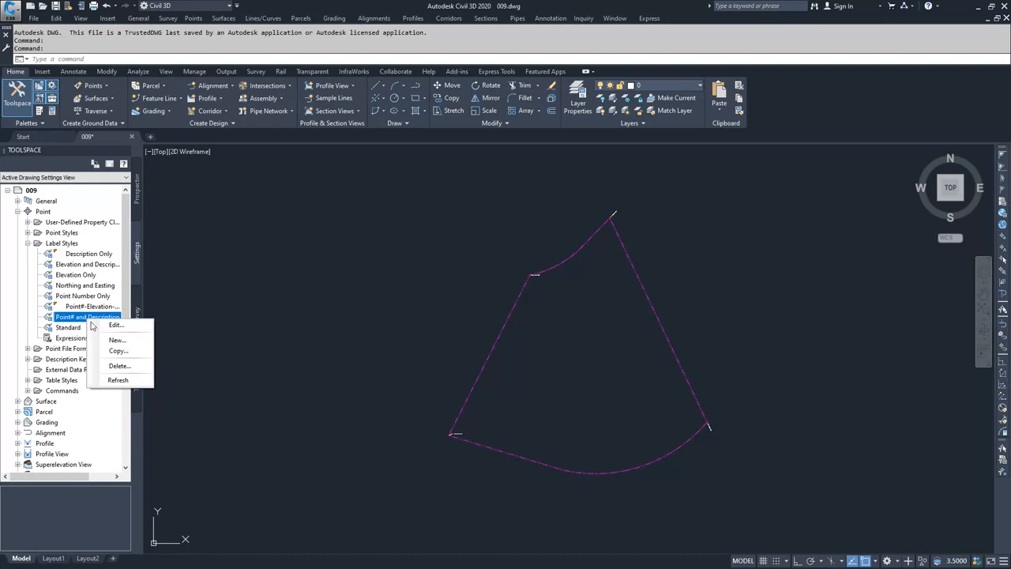
{"action": "left_click", "coordinate": [120, 352]}
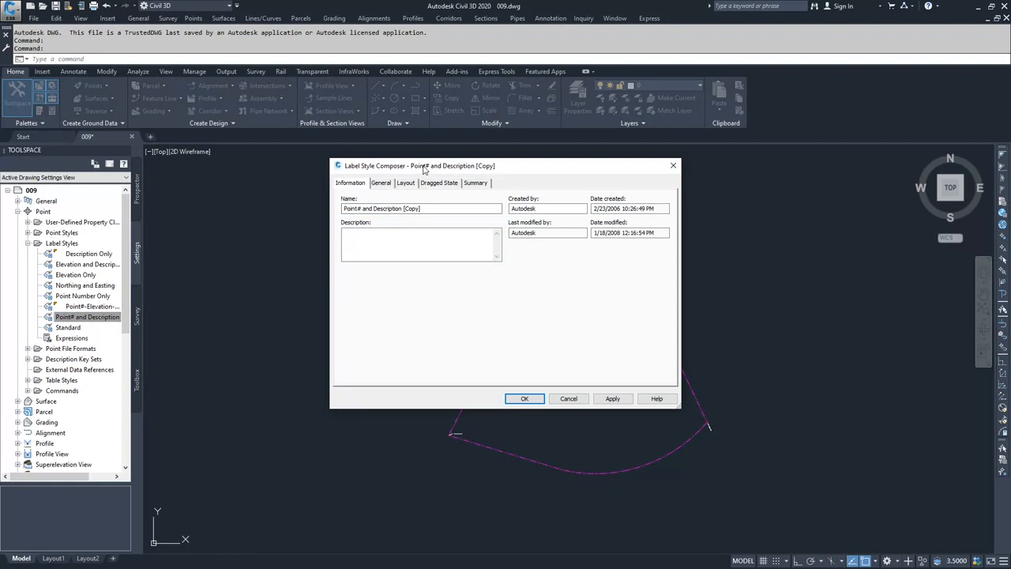
{"action": "left_click", "coordinate": [422, 208]}
{"action": "left_click_drag", "start_coordinate": [422, 208], "coordinate": [404, 208]}
{"action": "key", "text": "BackSpace"}
{"action": "key", "text": "BackSpace"}
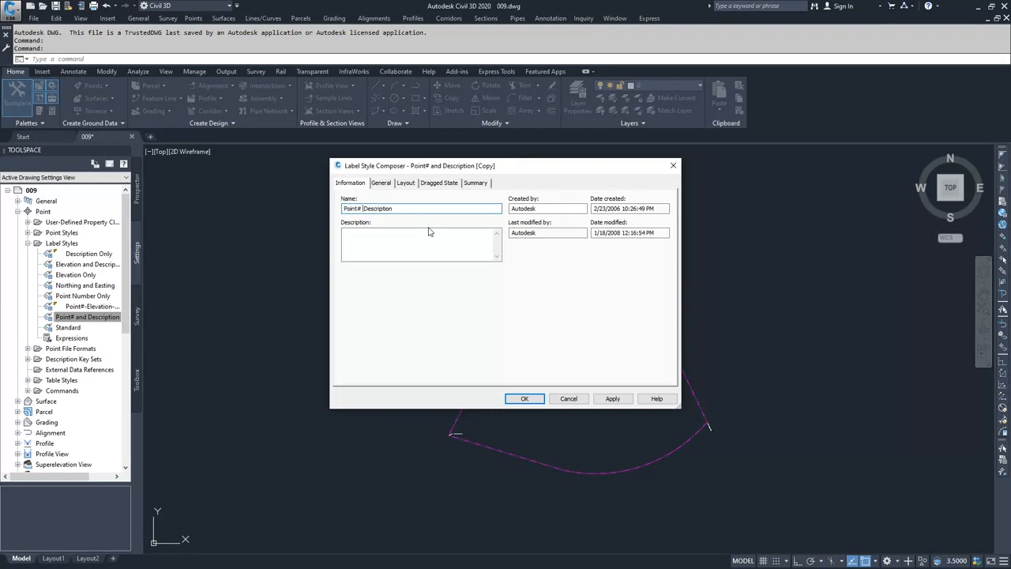
{"action": "type", "text": "- Raw Description - Full Description"}
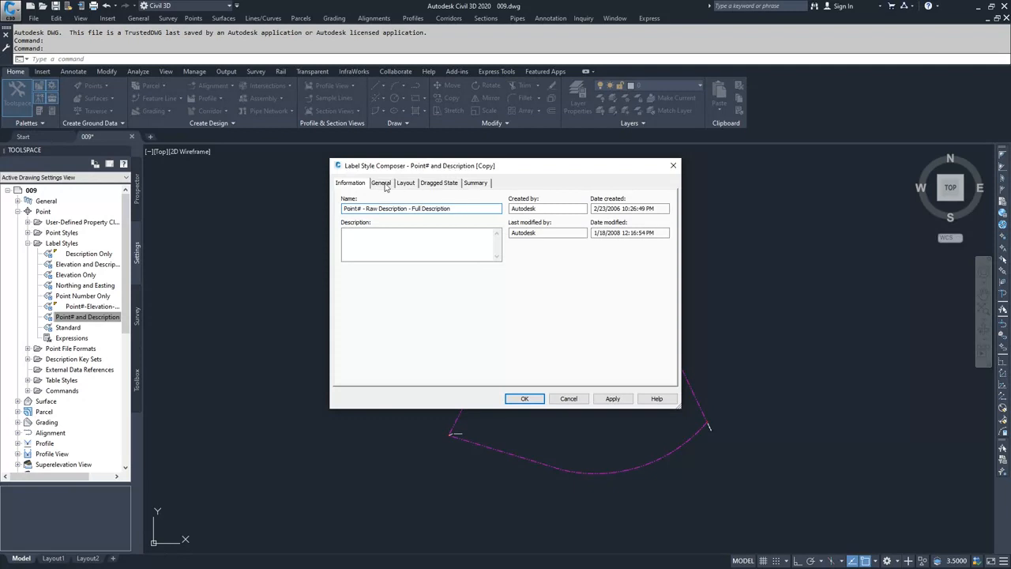
- Review the label's orientation reference and forced insertion options on the General tab
{"action": "left_click", "coordinate": [382, 184]}
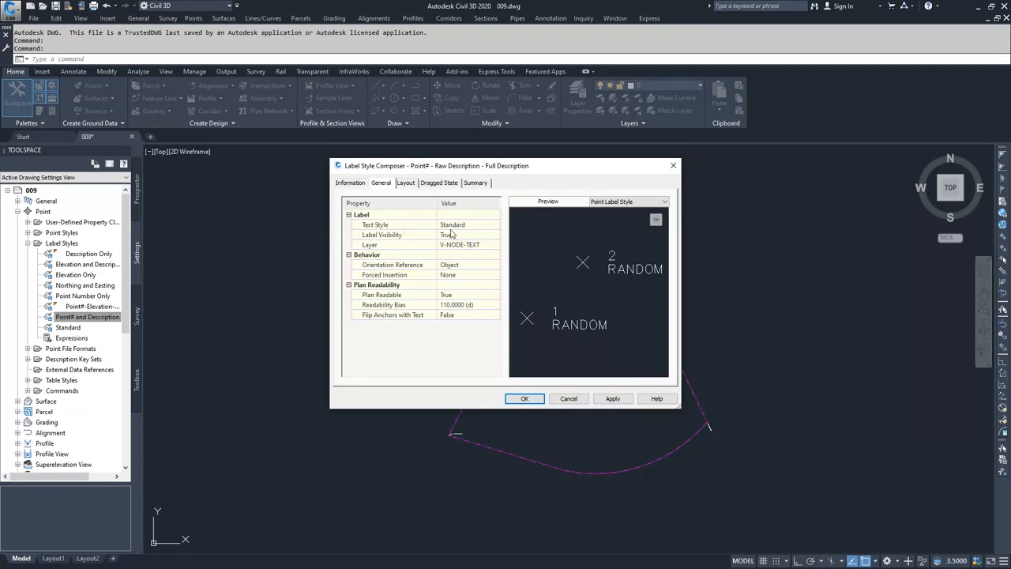
{"action": "left_click", "coordinate": [463, 269]}
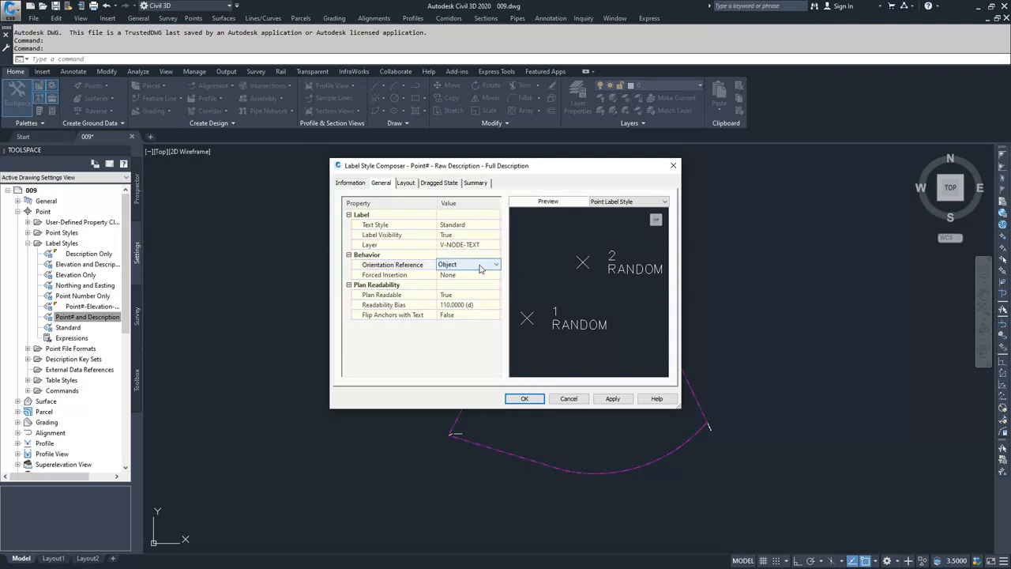
{"action": "left_click", "coordinate": [480, 268]}
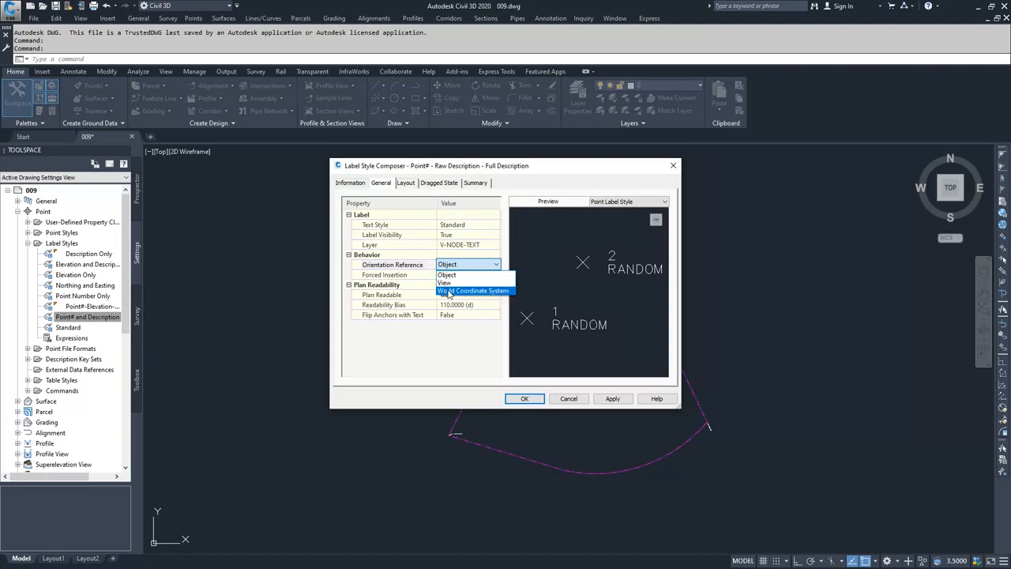
{"action": "left_click", "coordinate": [473, 269]}
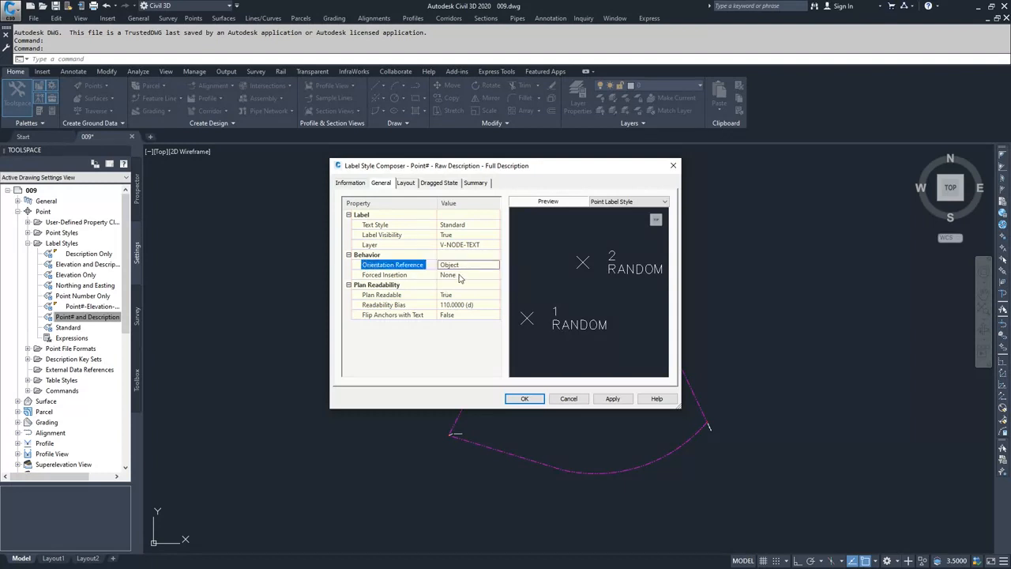
{"action": "left_click", "coordinate": [460, 276]}
{"action": "left_click", "coordinate": [461, 275]}
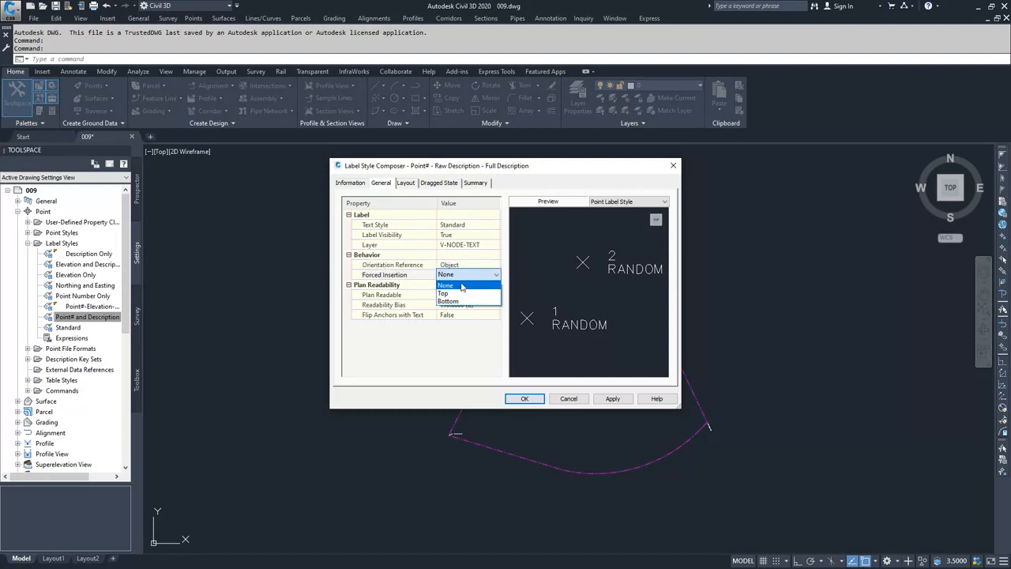
{"action": "left_click", "coordinate": [461, 285]}
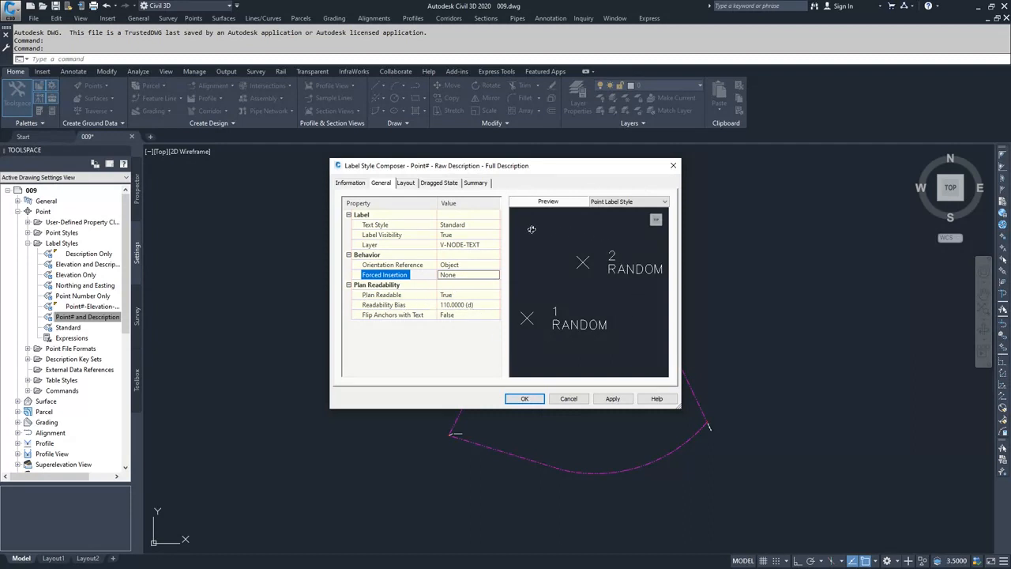
- Add a new text component to the label layout and name it Raw Description
{"action": "left_click", "coordinate": [406, 184]}
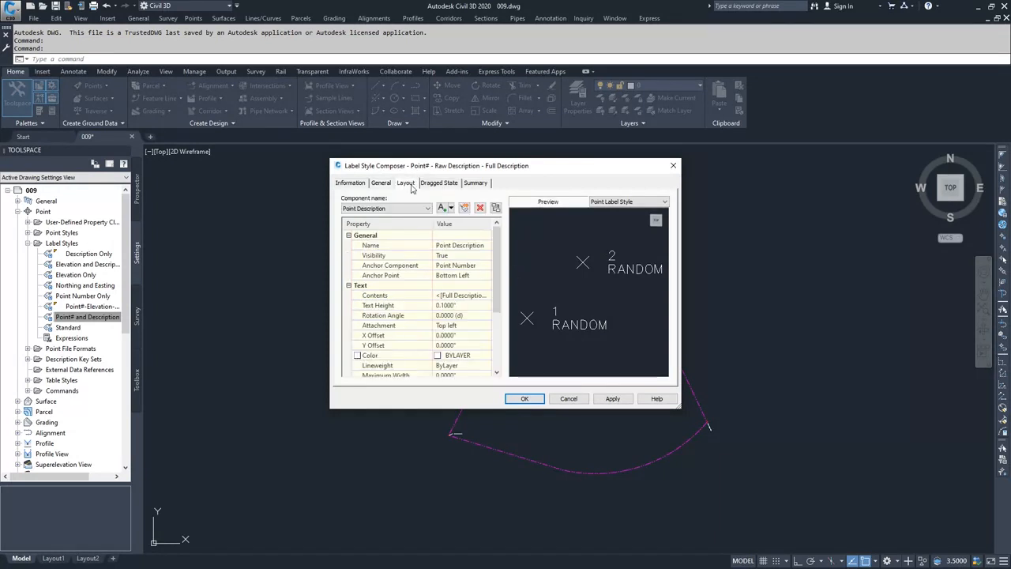
{"action": "left_click", "coordinate": [405, 208]}
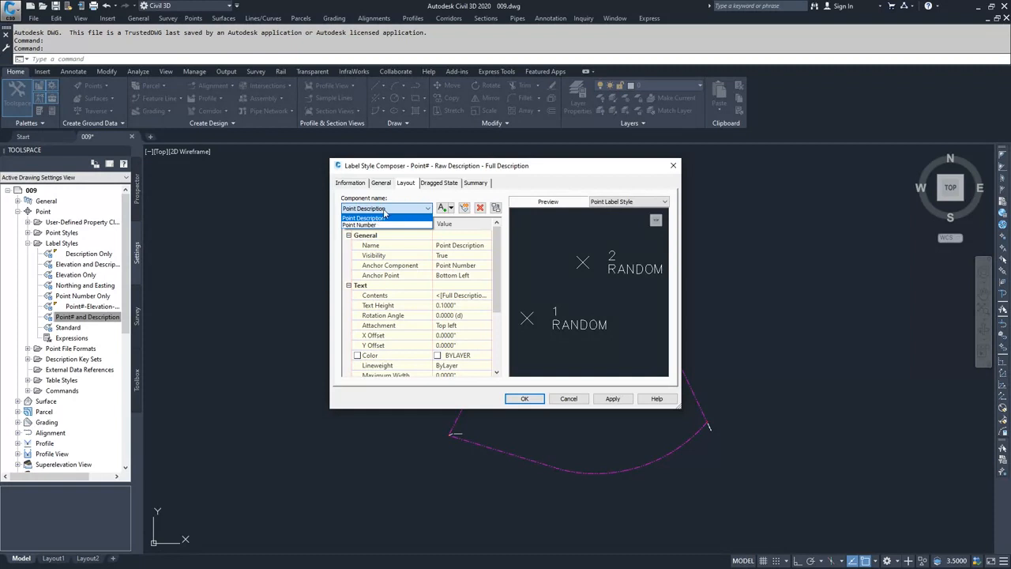
{"action": "left_click", "coordinate": [376, 219]}
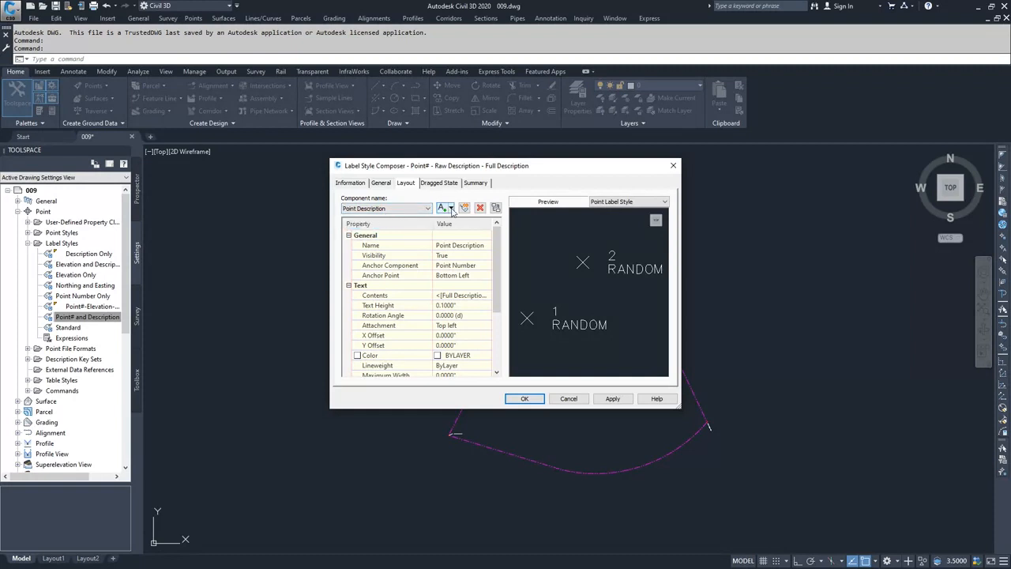
{"action": "left_click", "coordinate": [451, 208]}
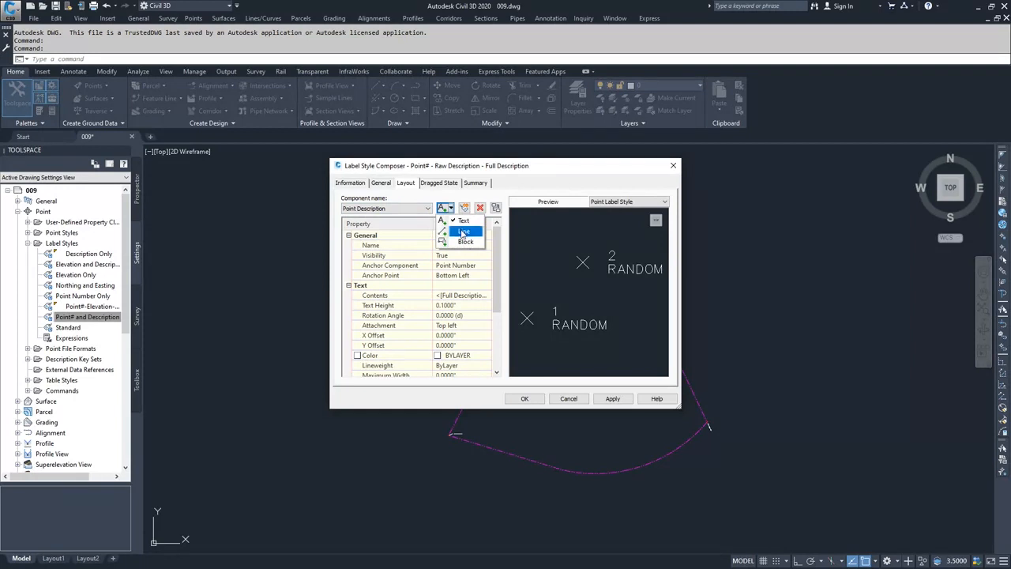
{"action": "left_click", "coordinate": [451, 209]}
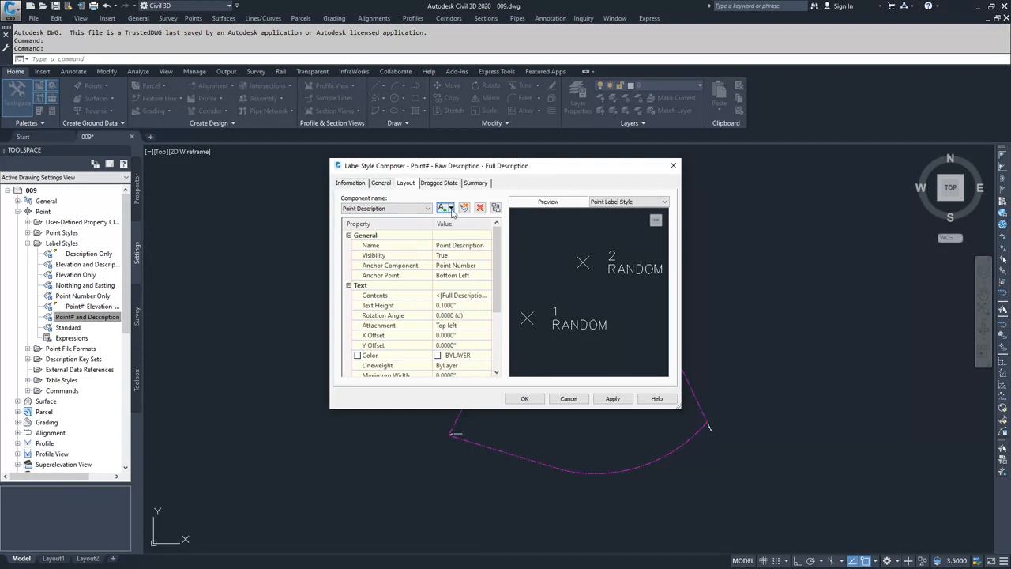
{"action": "left_click", "coordinate": [451, 209]}
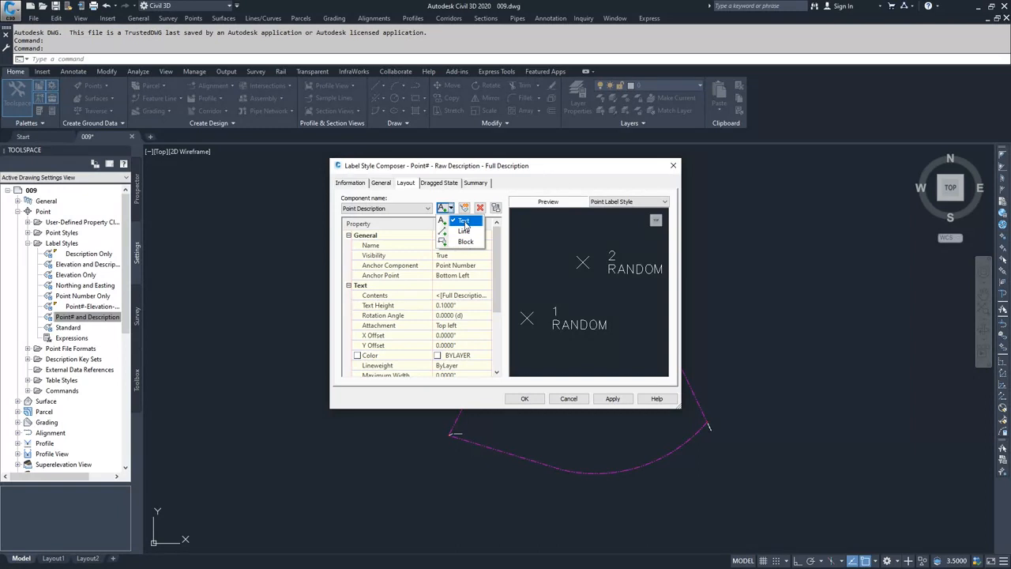
{"action": "left_click", "coordinate": [465, 223]}
{"action": "left_click", "coordinate": [456, 246]}
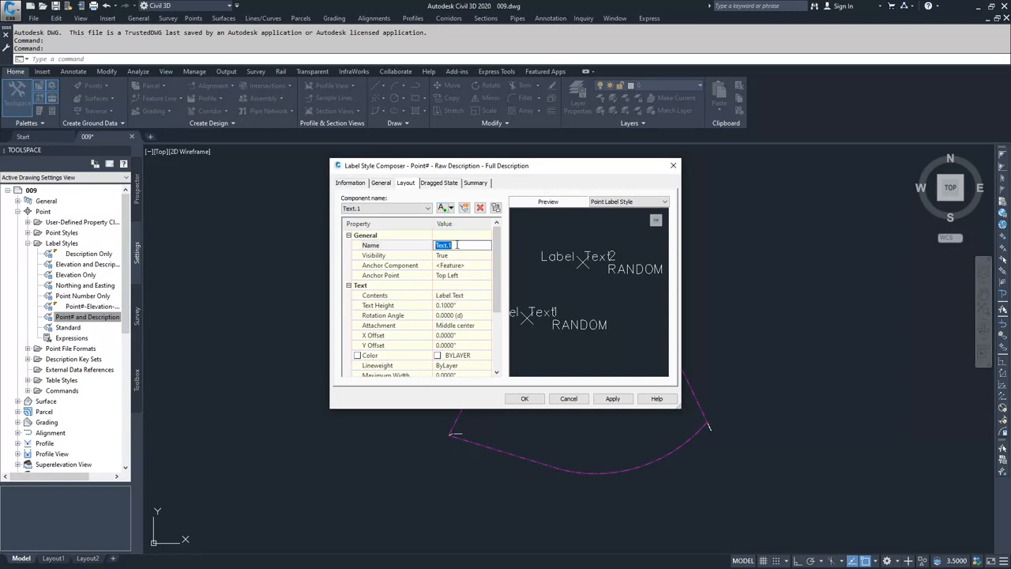
{"action": "type", "text": "Raw Description"}
- Anchor the Raw Description component to the Point Number component at a Bottom Left anchor point
{"action": "left_click", "coordinate": [461, 267]}
{"action": "left_click", "coordinate": [466, 269]}
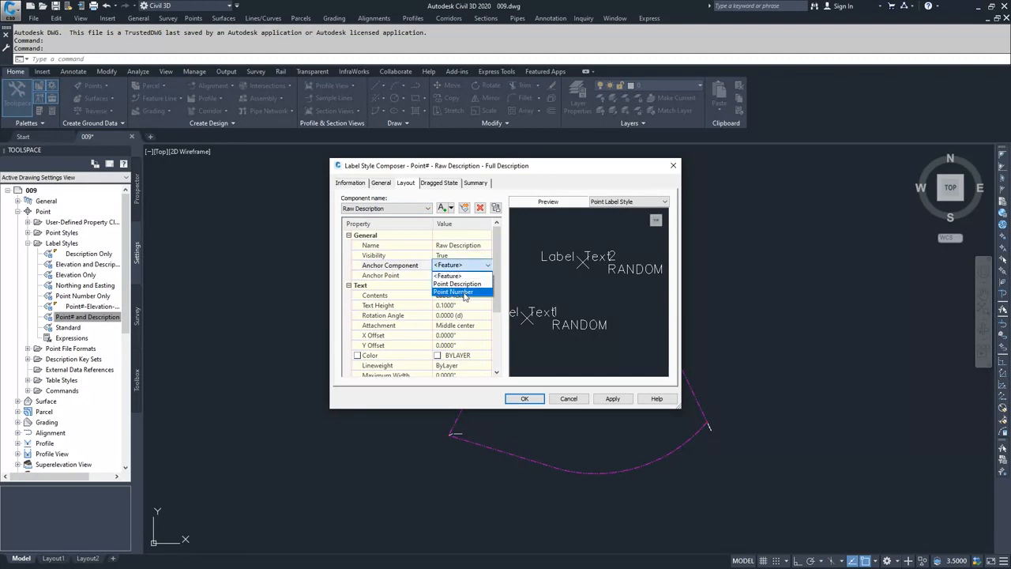
{"action": "left_click", "coordinate": [465, 293]}
{"action": "left_click", "coordinate": [461, 276]}
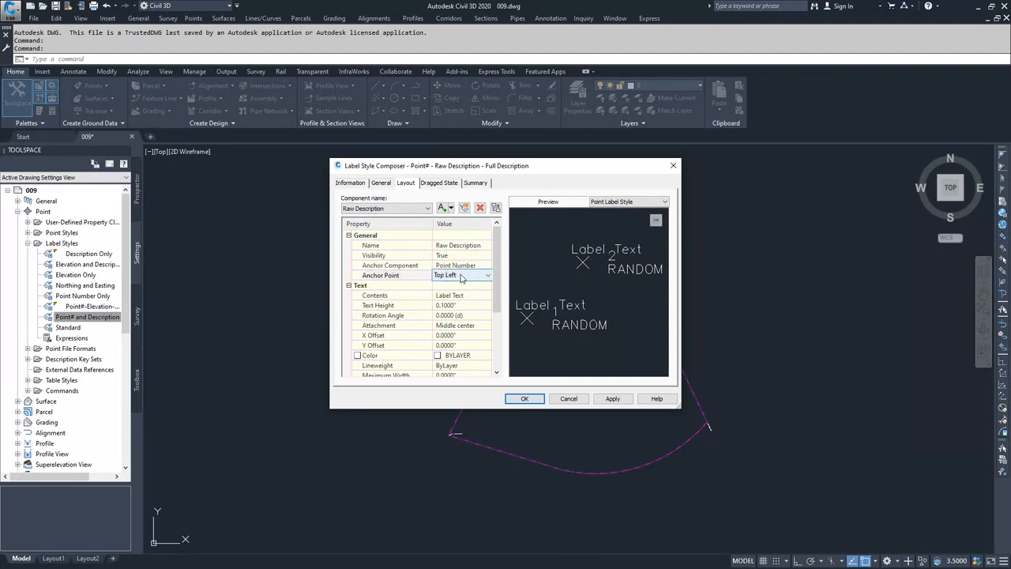
{"action": "left_click", "coordinate": [461, 277]}
{"action": "left_click", "coordinate": [464, 338]}
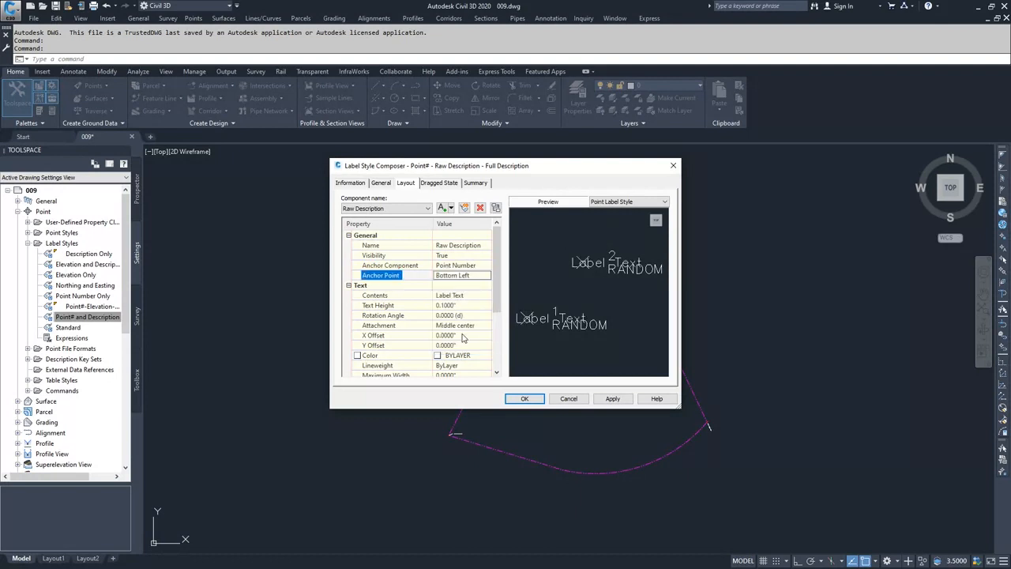
- Rename the Point Description component to Full Description
{"action": "left_click", "coordinate": [411, 210]}
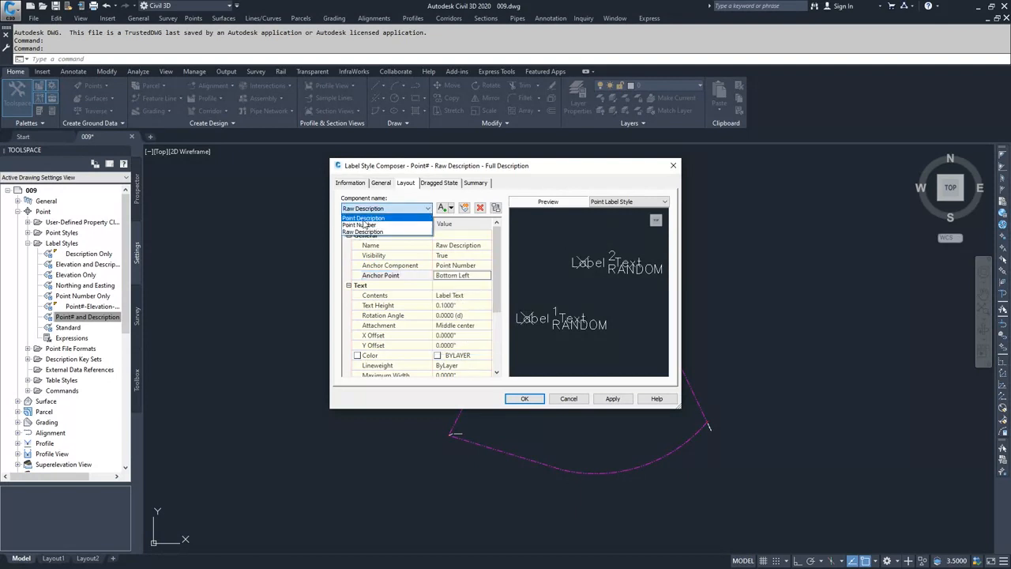
{"action": "left_click", "coordinate": [363, 219]}
{"action": "left_click", "coordinate": [448, 246]}
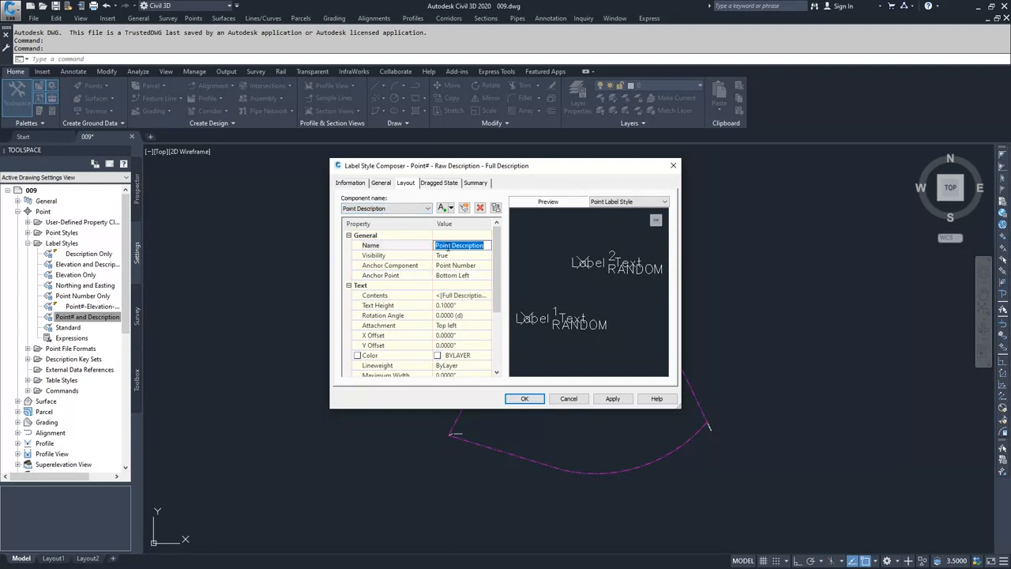
{"action": "left_click_drag", "start_coordinate": [452, 246], "coordinate": [406, 244]}
{"action": "type", "text": "Full"}
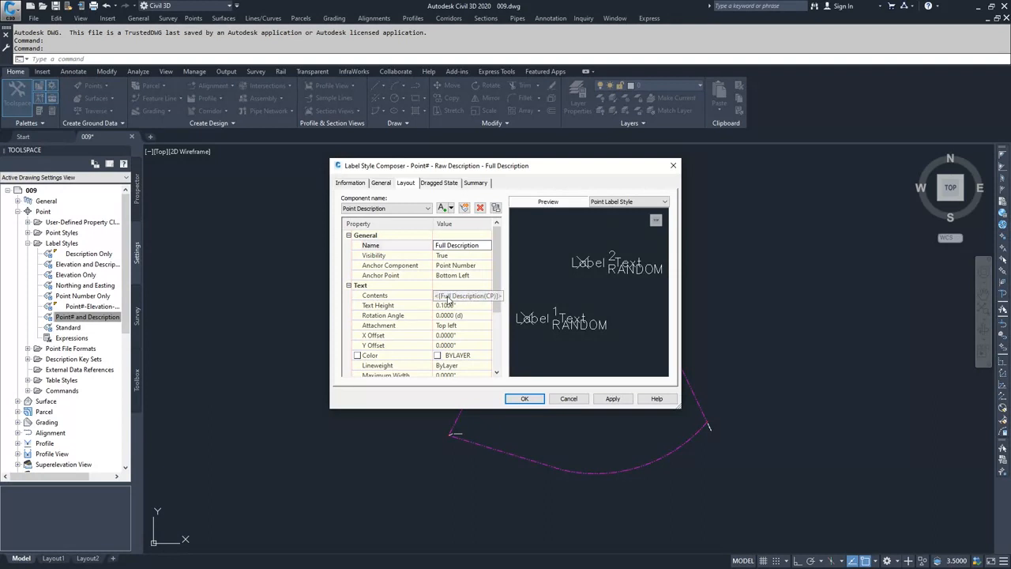
- Set the Full Description component's anchor component to Raw Description
{"action": "left_click", "coordinate": [459, 256]}
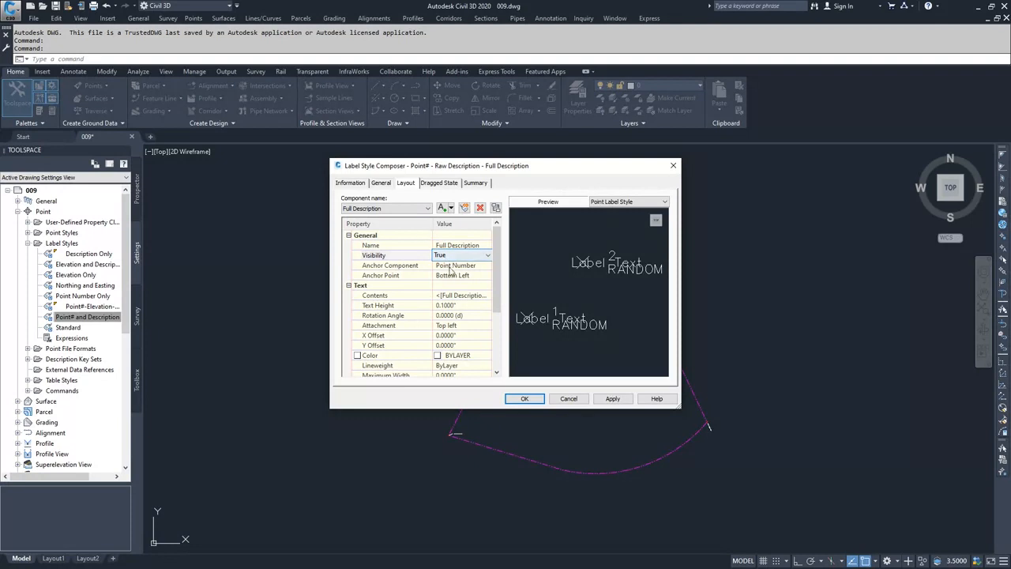
{"action": "left_click", "coordinate": [466, 267]}
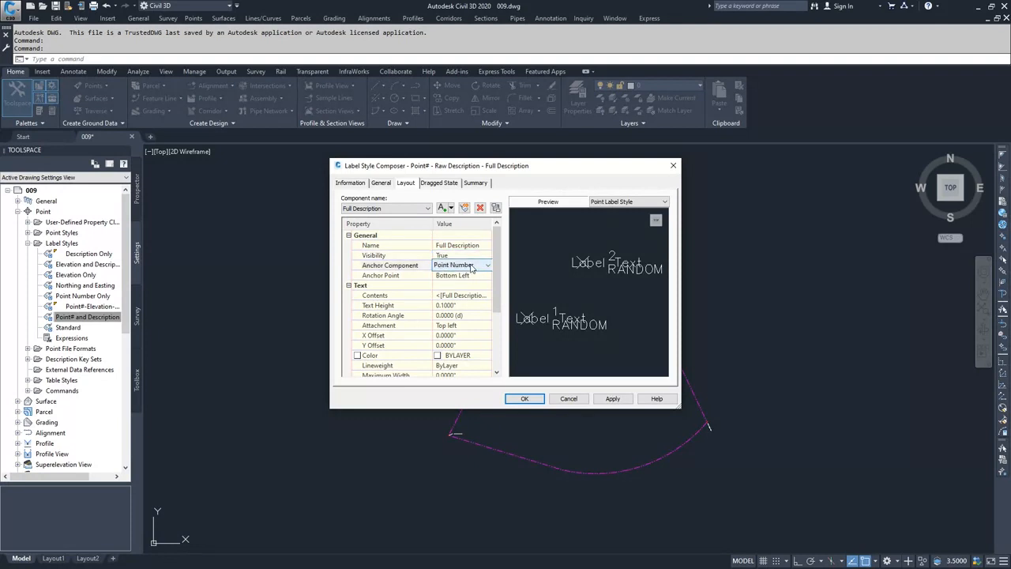
{"action": "left_click", "coordinate": [471, 269]}
{"action": "left_click", "coordinate": [464, 292]}
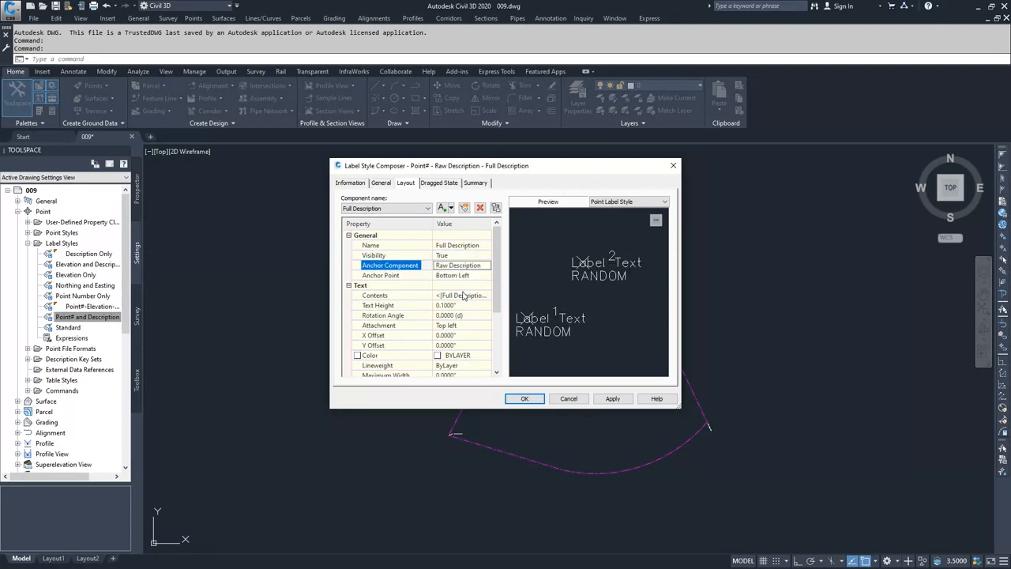
- Open the Raw Description component's contents editor and delete the existing label text
{"action": "left_click", "coordinate": [430, 208]}
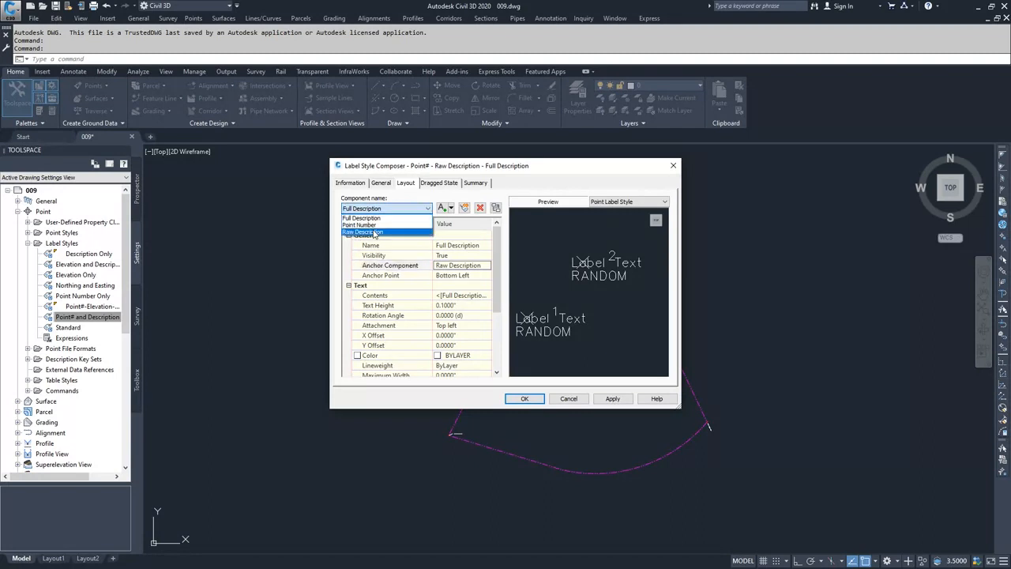
{"action": "left_click", "coordinate": [376, 232]}
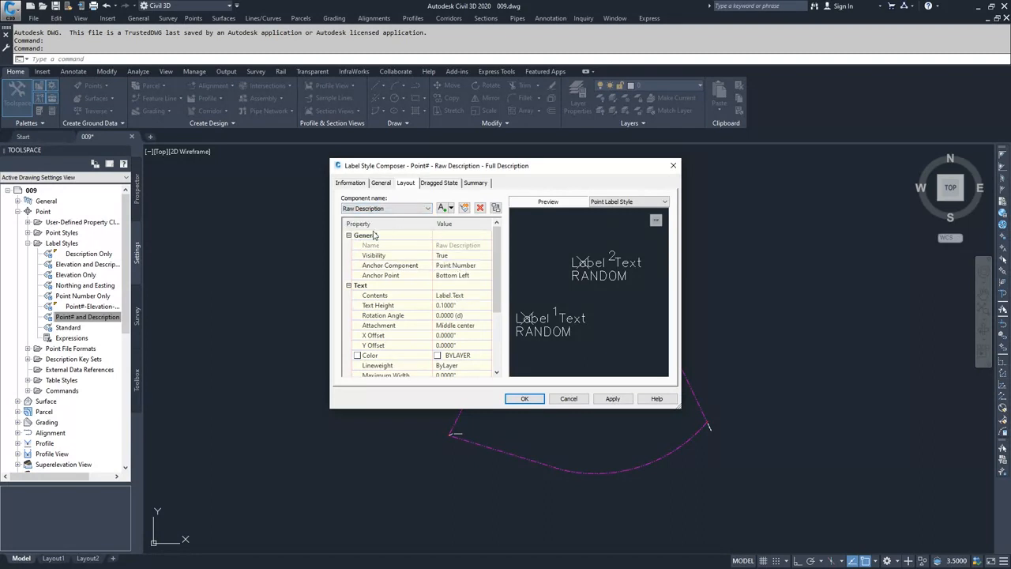
{"action": "left_click", "coordinate": [458, 296]}
{"action": "left_click", "coordinate": [486, 295]}
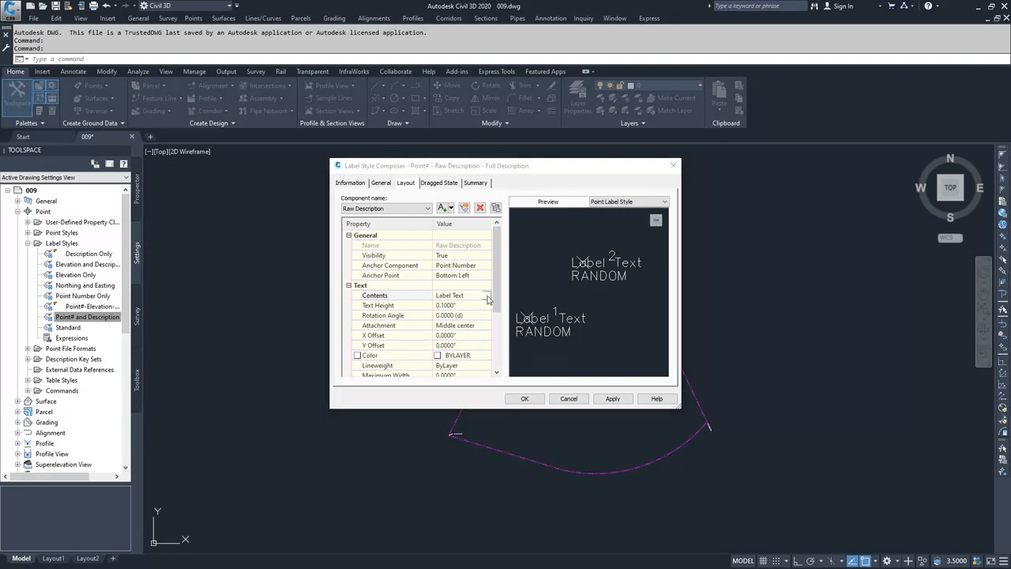
{"action": "left_click_drag", "start_coordinate": [612, 229], "coordinate": [566, 227]}
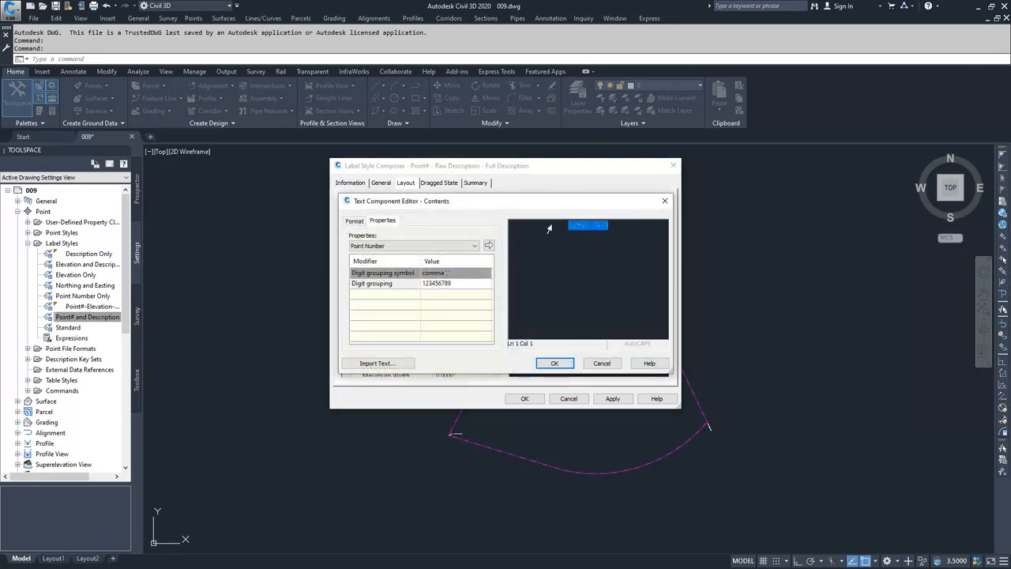
{"action": "key", "text": "Delete"}
- Insert the Raw Description property with preserve case capitalization into the contents and confirm the editor
{"action": "left_click", "coordinate": [464, 247]}
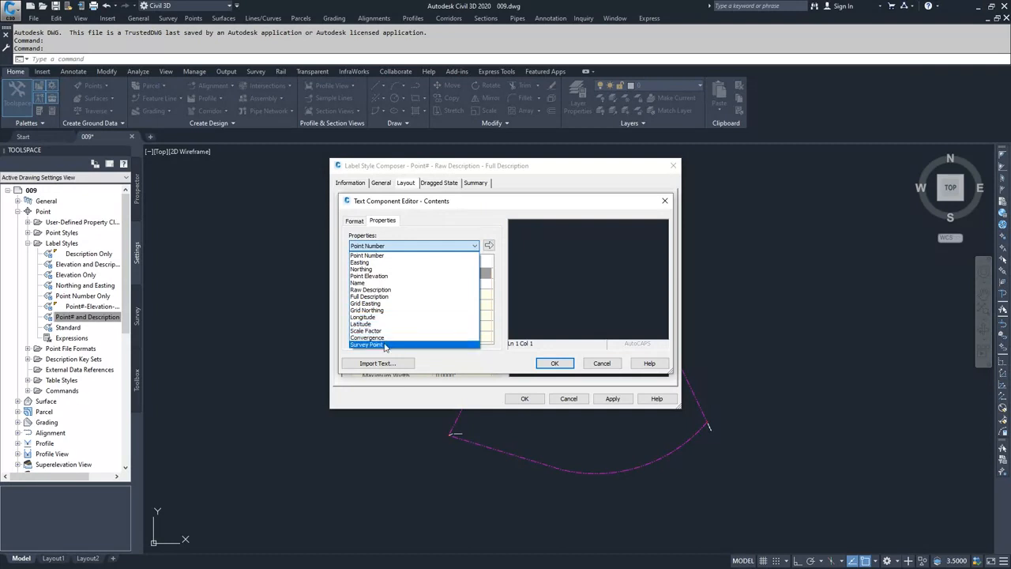
{"action": "left_click", "coordinate": [385, 290]}
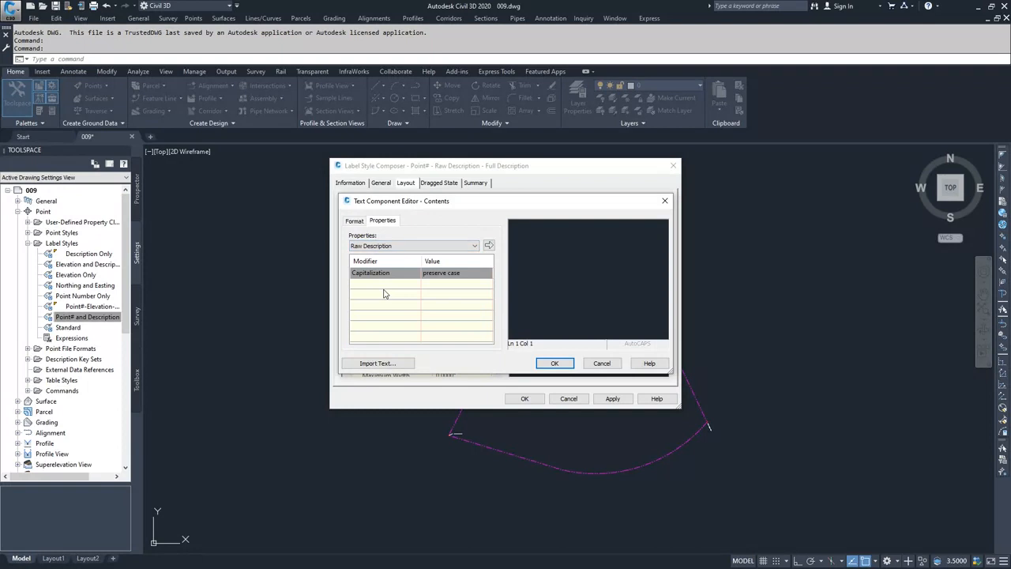
{"action": "left_click", "coordinate": [453, 272]}
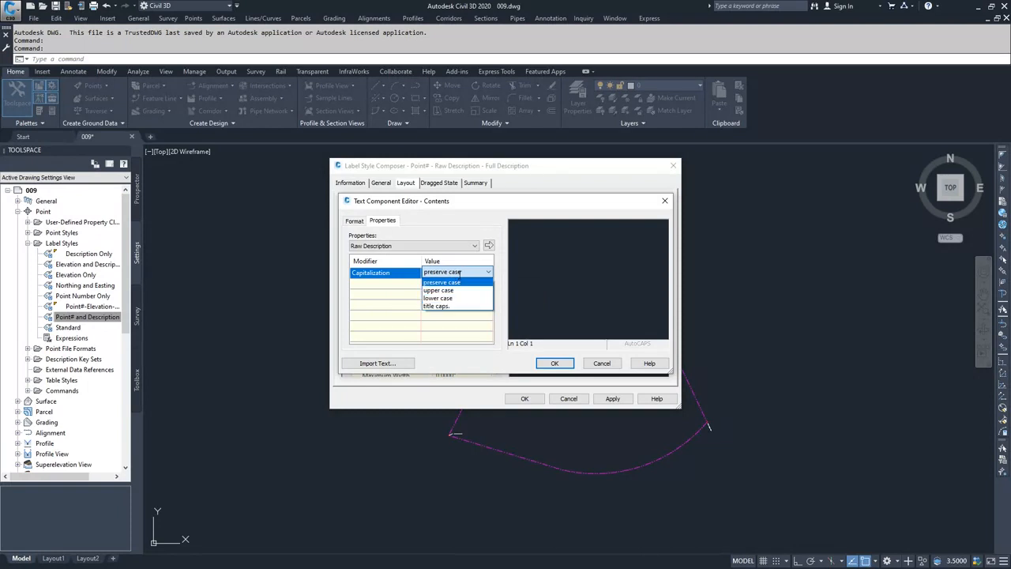
{"action": "left_click", "coordinate": [458, 273]}
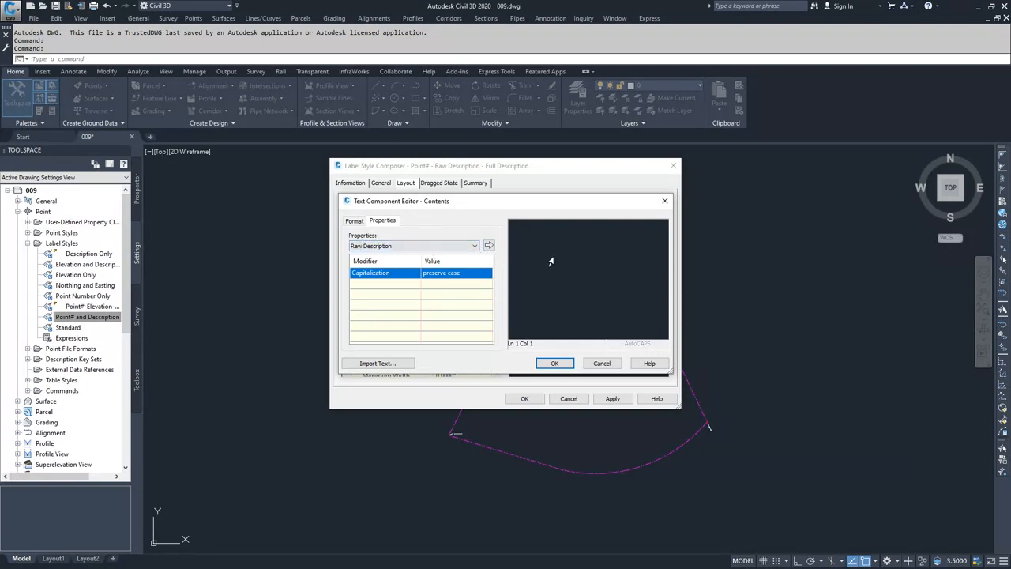
{"action": "left_click", "coordinate": [490, 247]}
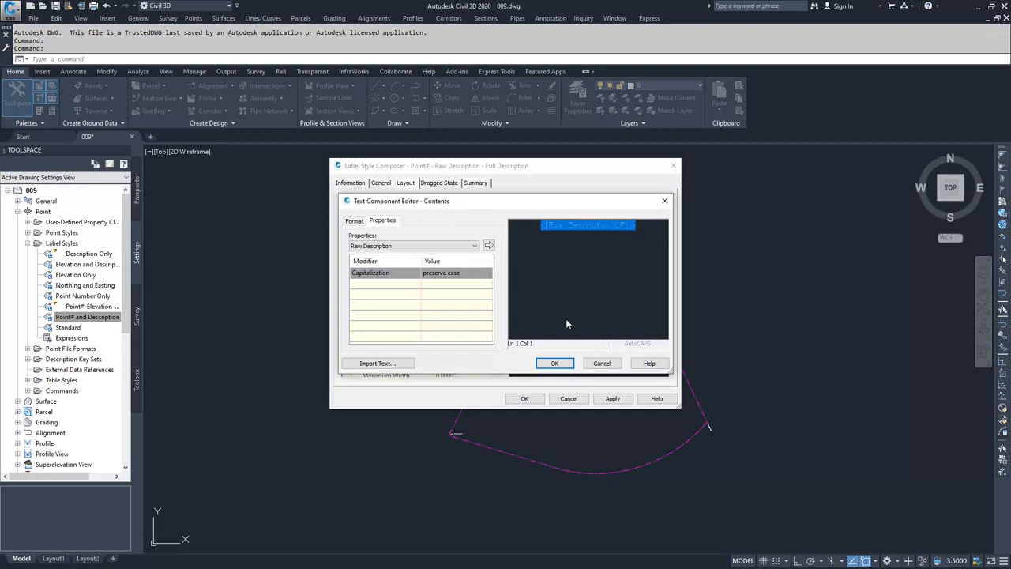
{"action": "left_click", "coordinate": [555, 363]}
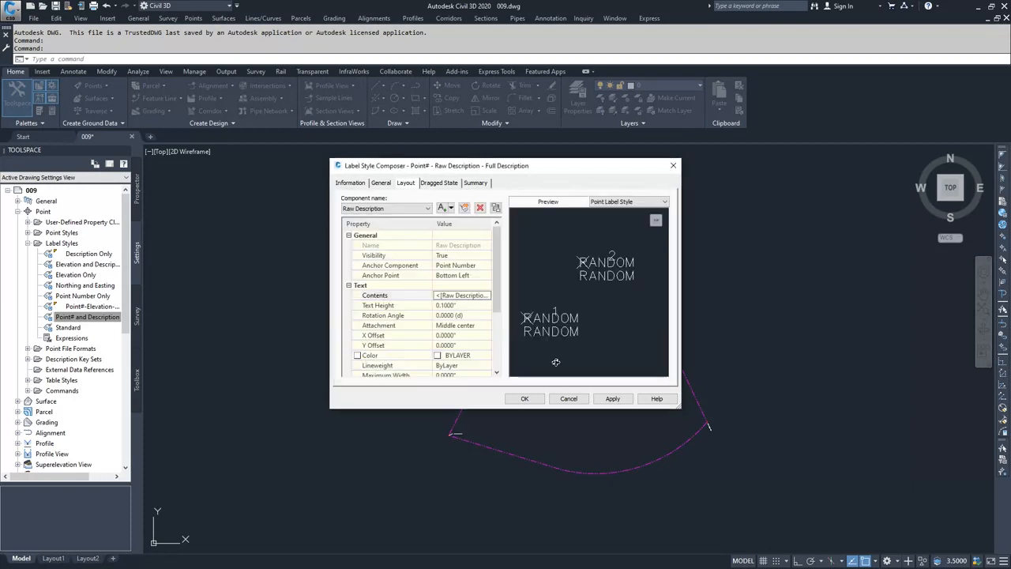
- Set the Raw Description component's text attachment to Top left
{"action": "left_click", "coordinate": [467, 326]}
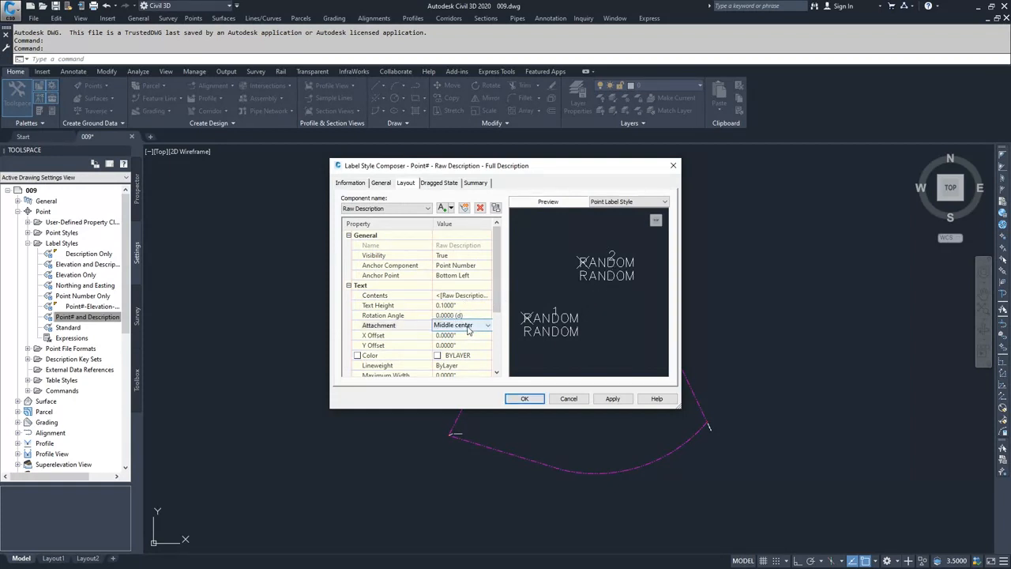
{"action": "left_click", "coordinate": [469, 327]}
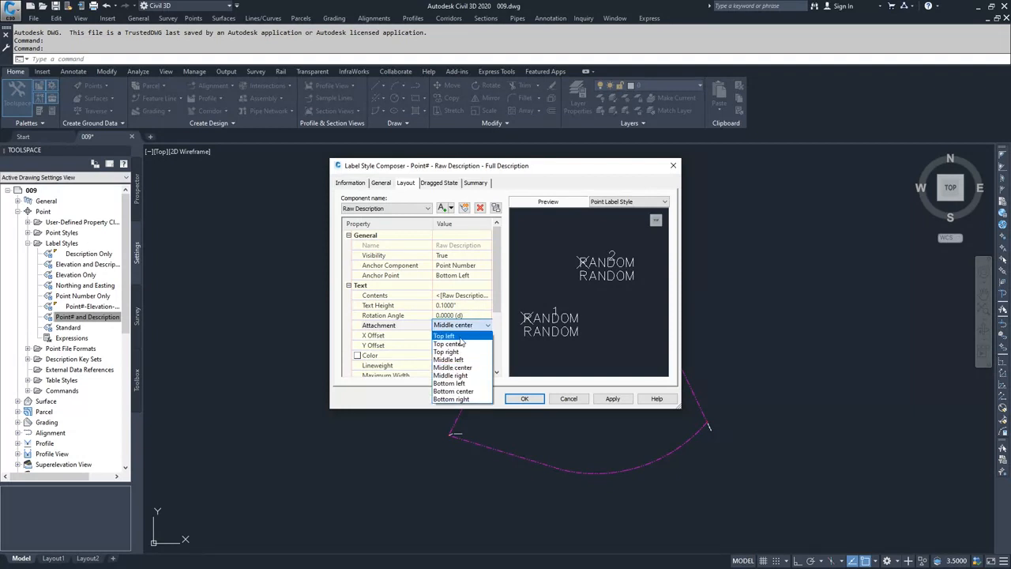
{"action": "left_click", "coordinate": [461, 338]}
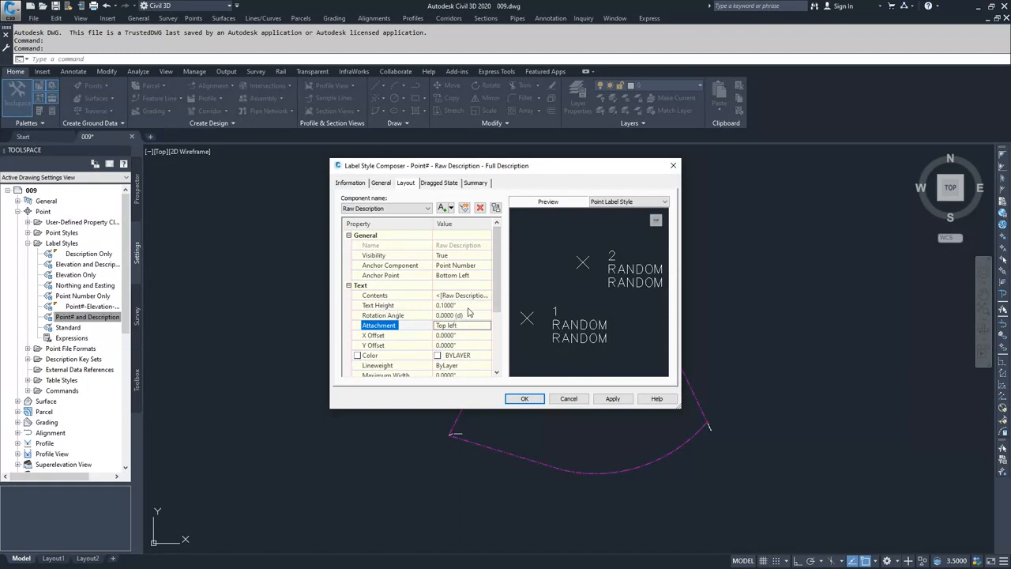
- Review the remaining layout, dragged state and summary settings, then apply and save the label style
{"action": "left_click_drag", "start_coordinate": [498, 287], "coordinate": [498, 339]}
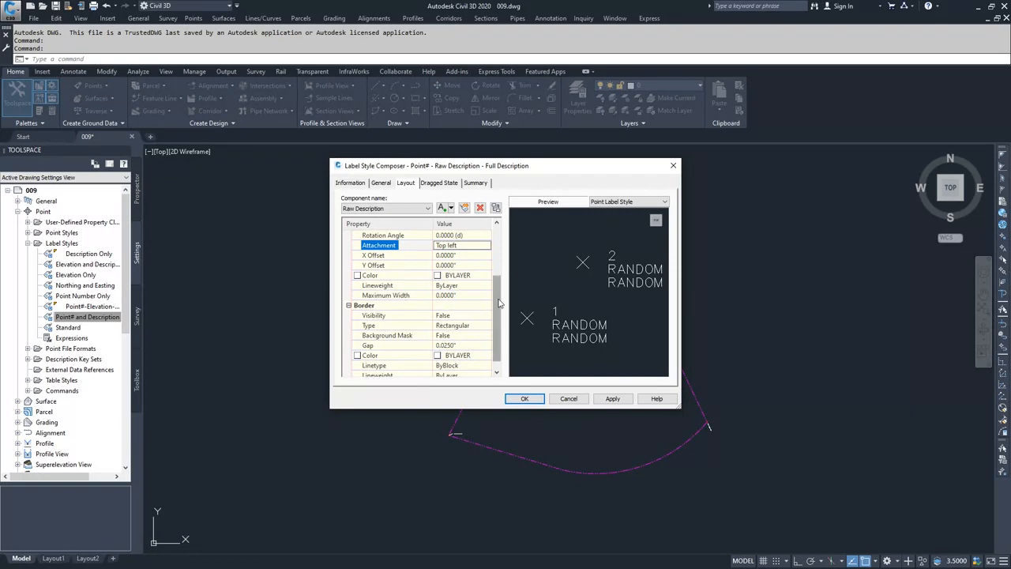
{"action": "scroll", "coordinate": [498, 305], "scroll_direction": "down", "scroll_amount": 1}
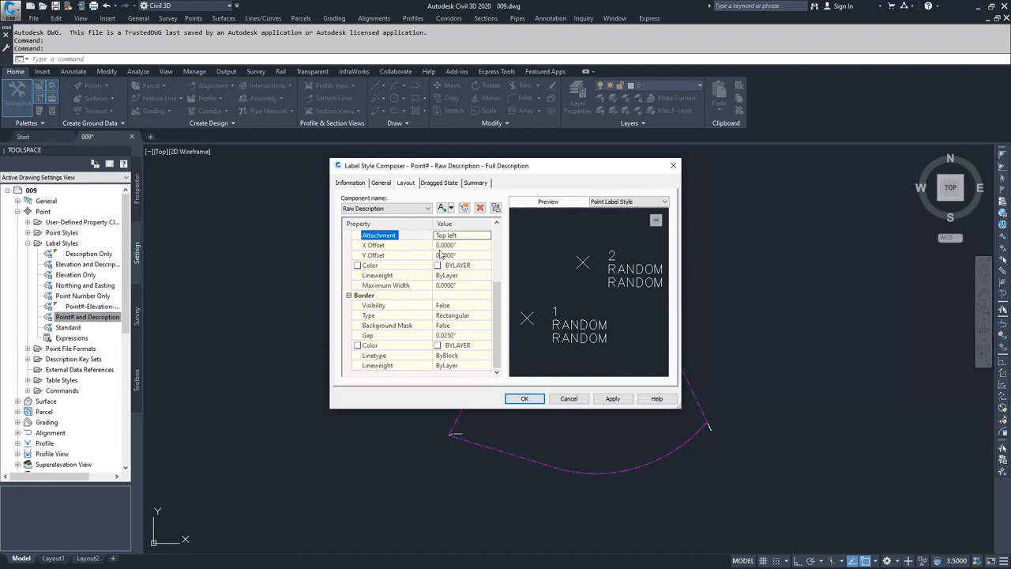
{"action": "left_click", "coordinate": [436, 183]}
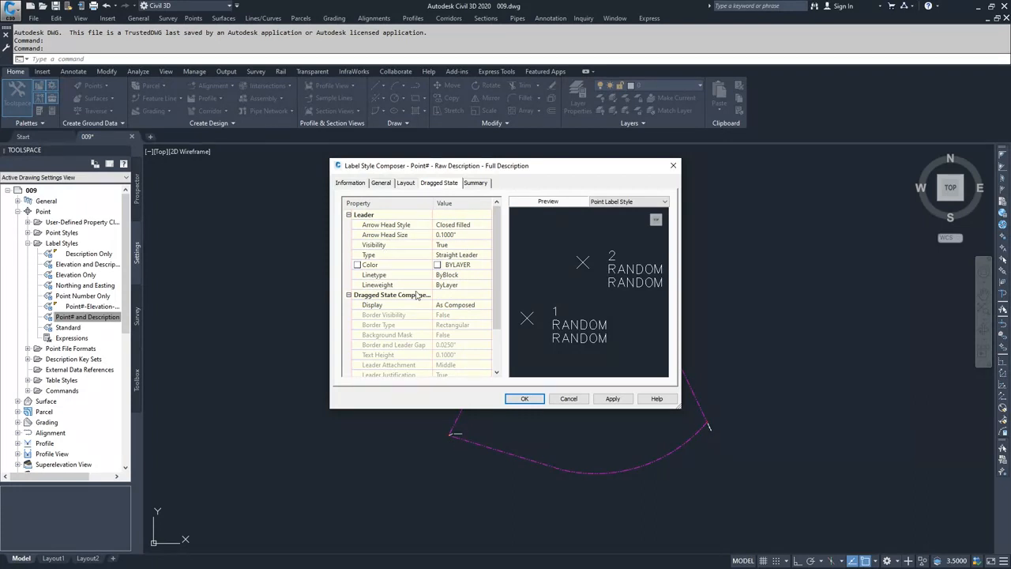
{"action": "scroll", "coordinate": [497, 253], "scroll_direction": "down", "scroll_amount": 1}
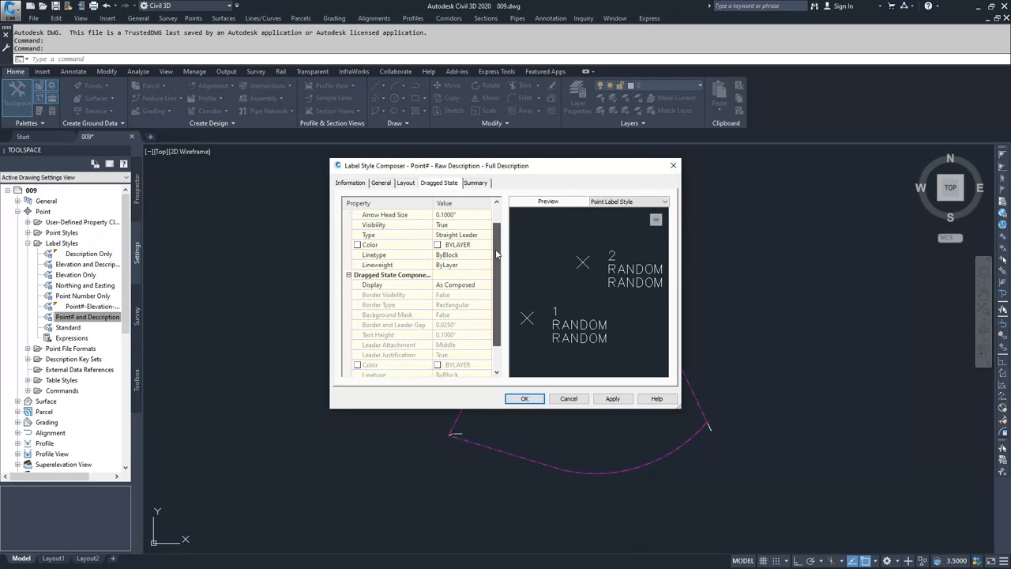
{"action": "scroll", "coordinate": [496, 265], "scroll_direction": "down", "scroll_amount": 1}
{"action": "scroll", "coordinate": [494, 279], "scroll_direction": "up", "scroll_amount": 2}
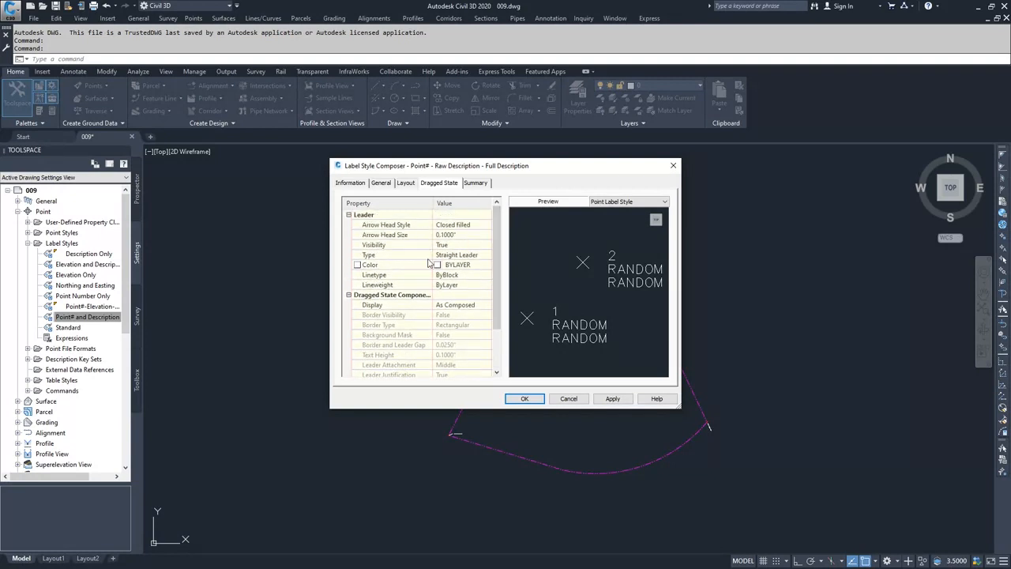
{"action": "left_click", "coordinate": [478, 184]}
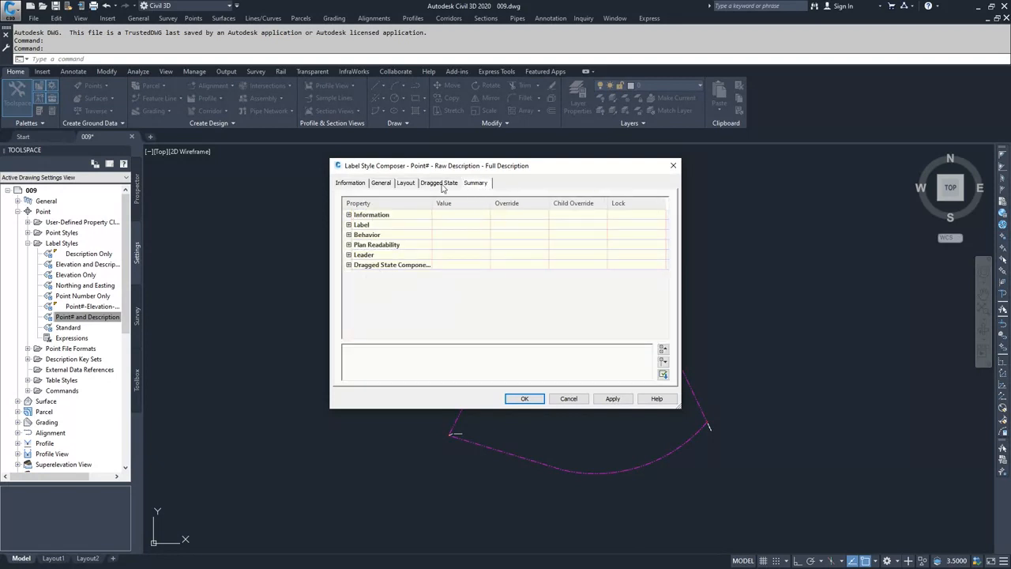
{"action": "left_click", "coordinate": [611, 399]}
{"action": "left_click", "coordinate": [526, 399]}
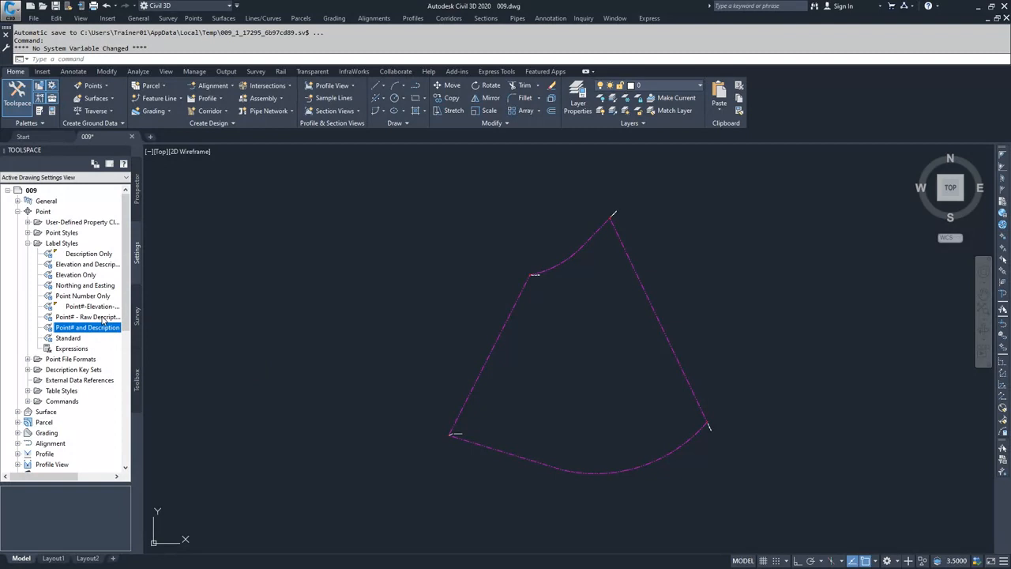
- Open the drawing's points in the point editor to review their descriptions and styles
{"action": "left_click", "coordinate": [137, 193]}
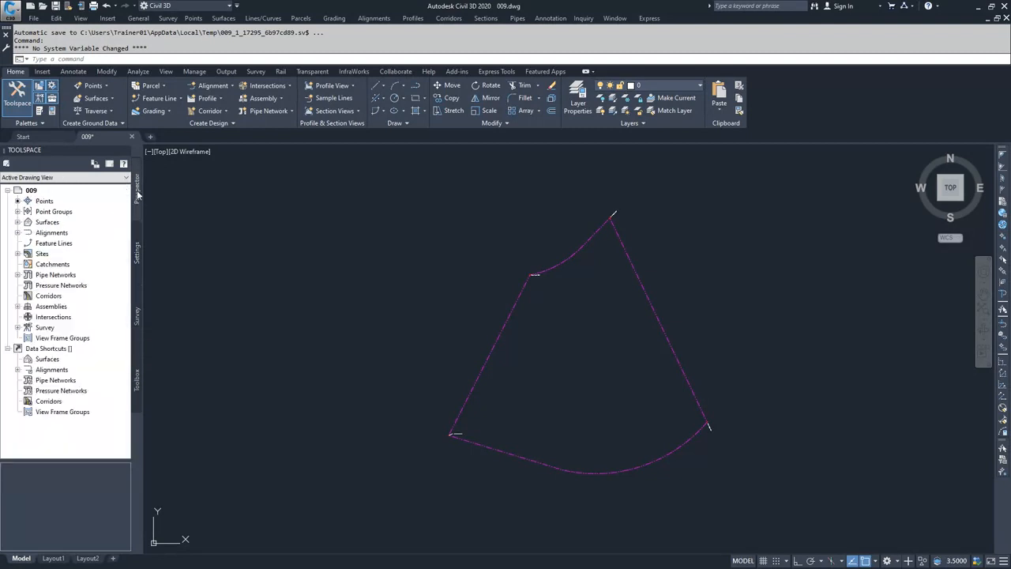
{"action": "right_click", "coordinate": [44, 202]}
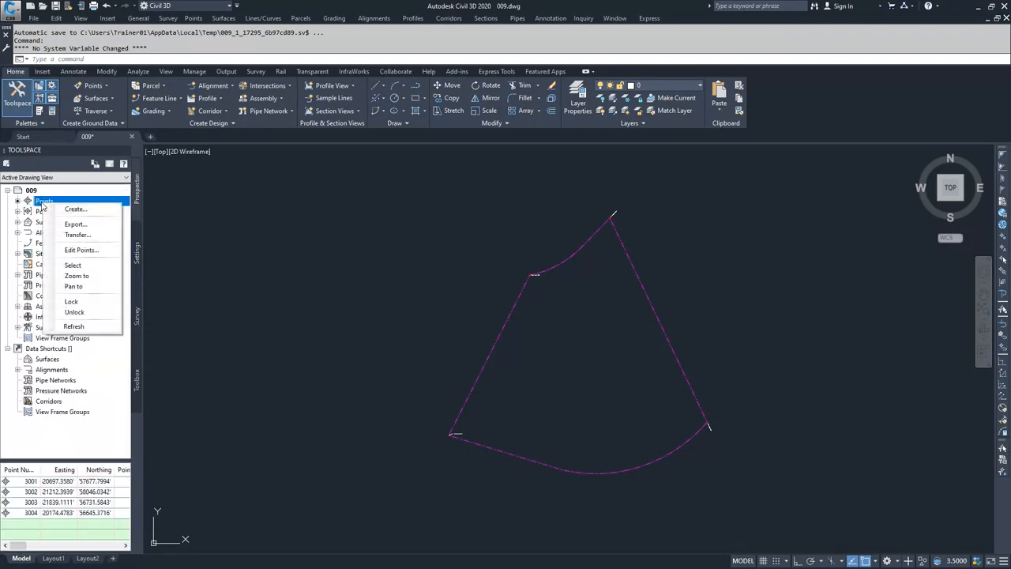
{"action": "left_click", "coordinate": [79, 250]}
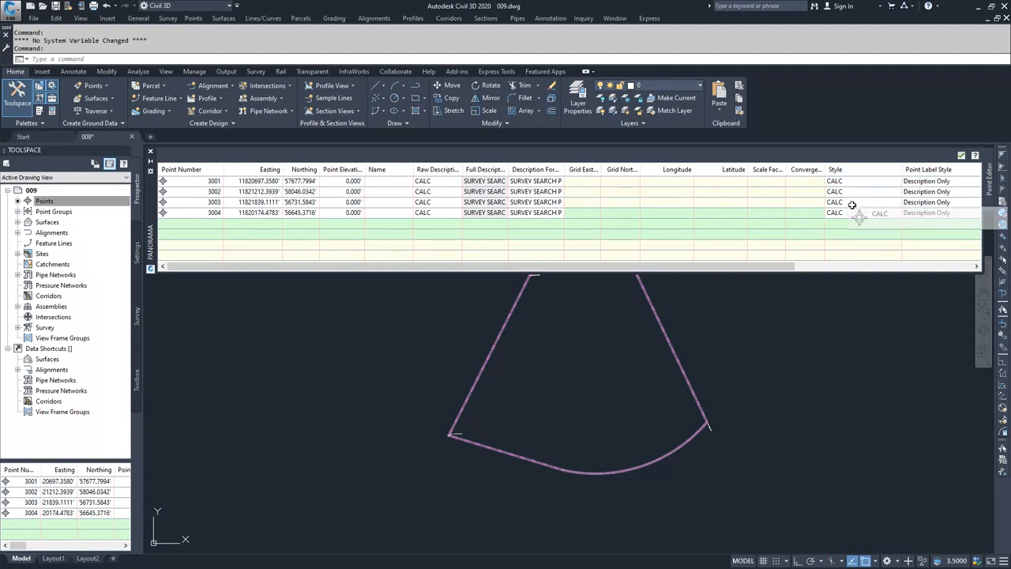
{"action": "left_click", "coordinate": [961, 156]}
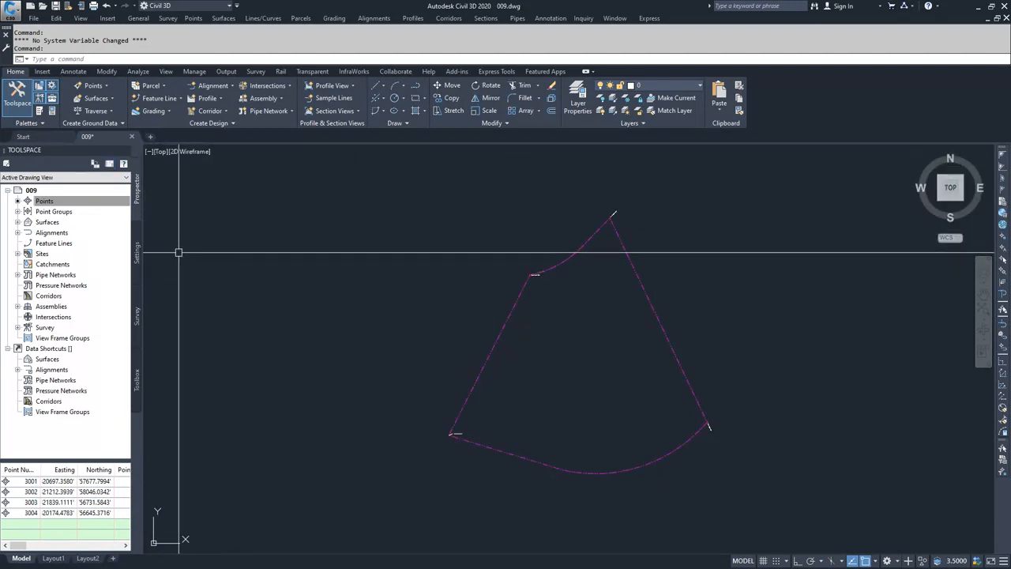
- In the Essentials description key set, set the CALC key's point label style to Point# - Raw Description - Full Description
{"action": "left_click", "coordinate": [137, 263]}
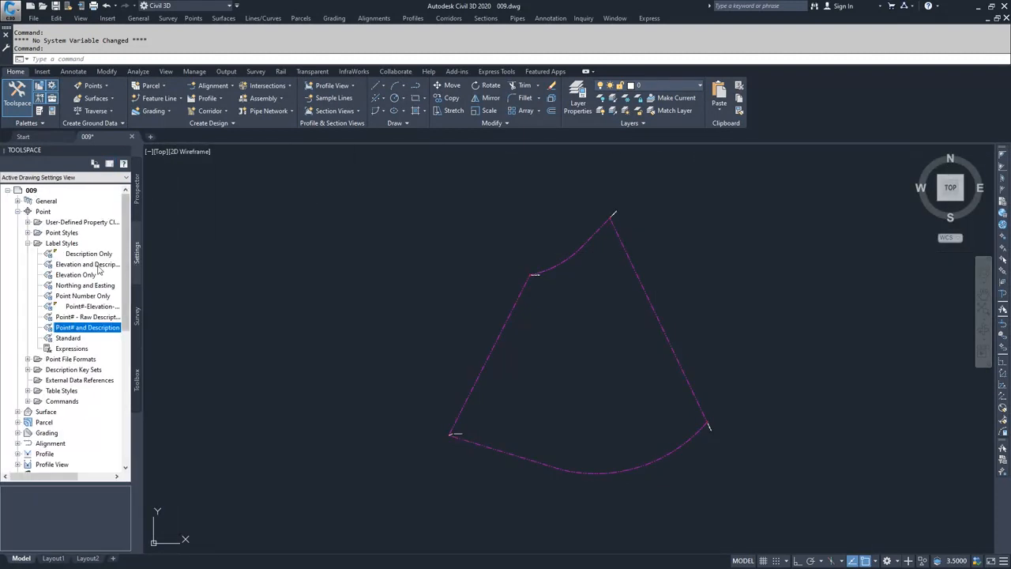
{"action": "left_click", "coordinate": [28, 243]}
{"action": "left_click", "coordinate": [27, 264]}
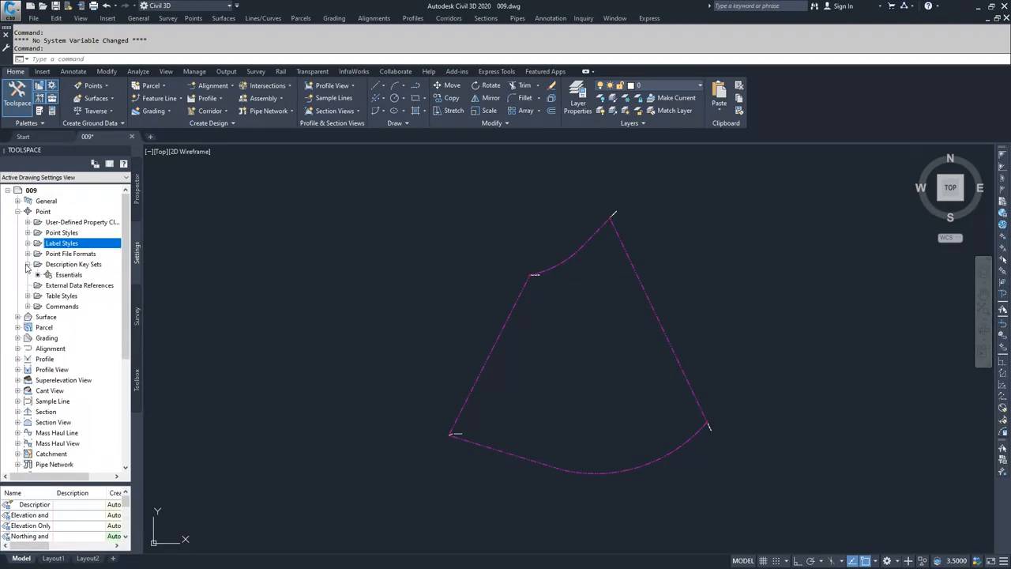
{"action": "left_click", "coordinate": [68, 274]}
{"action": "right_click", "coordinate": [73, 275]}
{"action": "left_click", "coordinate": [99, 298]}
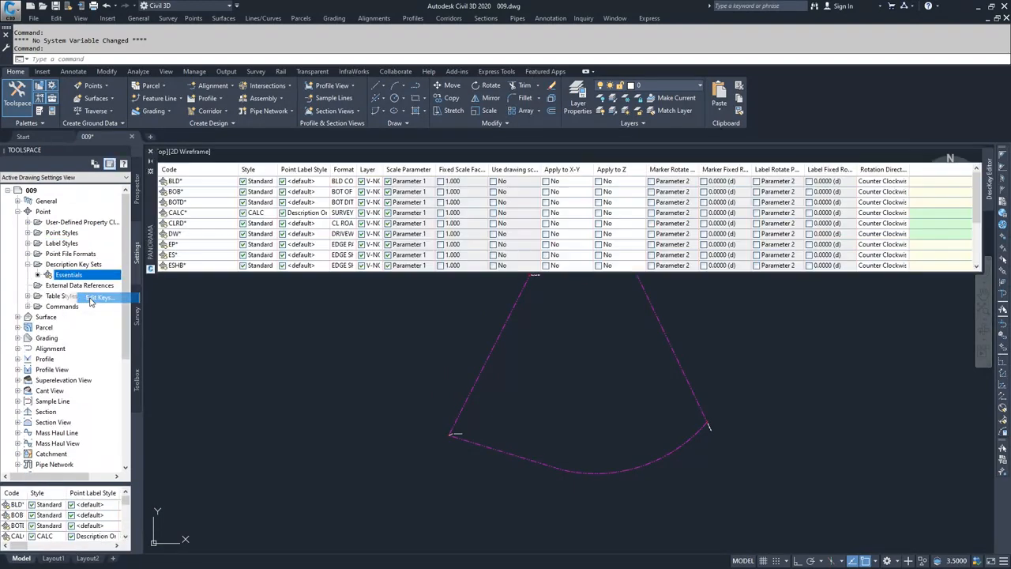
{"action": "left_click", "coordinate": [185, 213]}
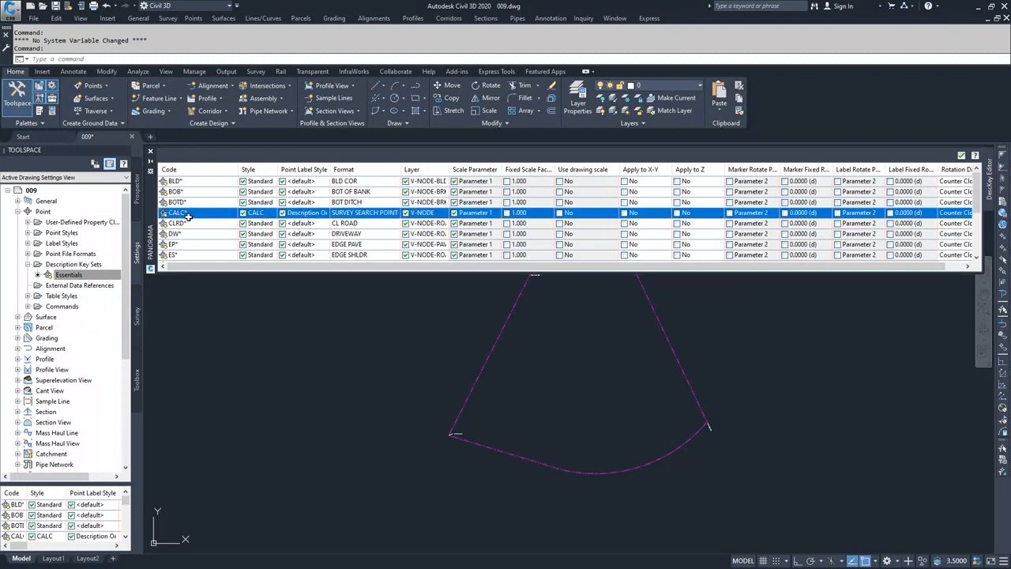
{"action": "left_click", "coordinate": [304, 213]}
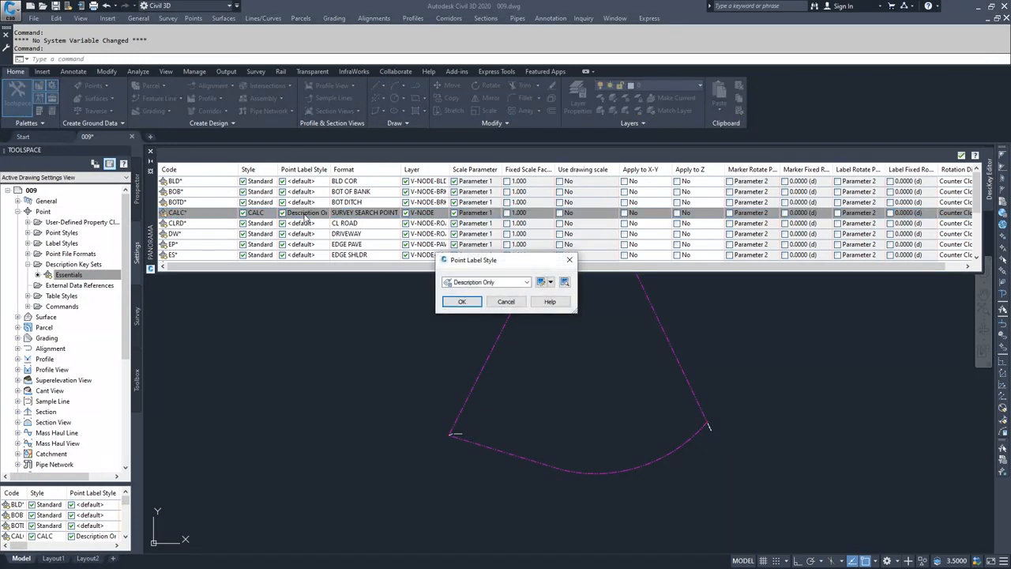
{"action": "left_click", "coordinate": [501, 285]}
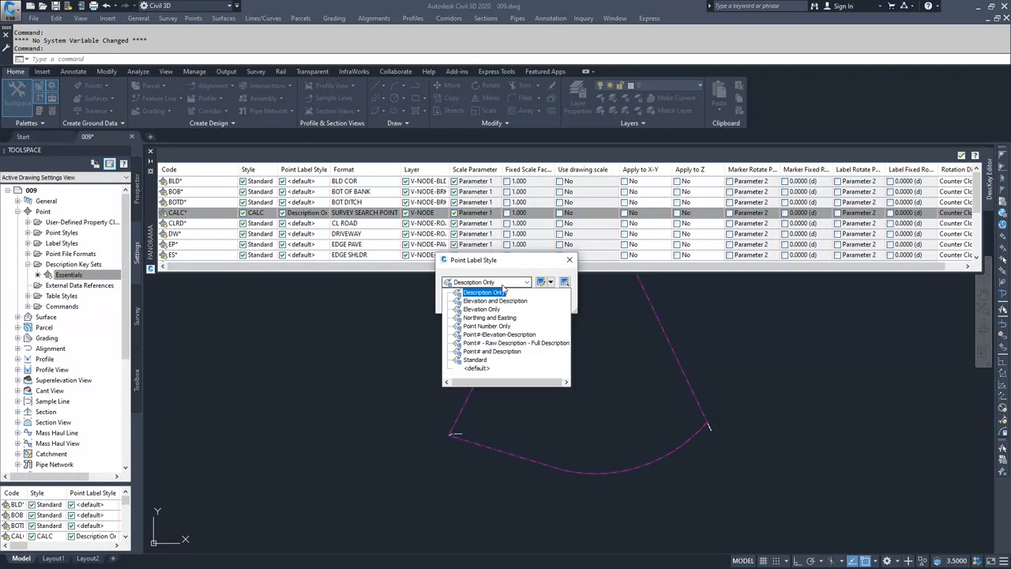
{"action": "left_click", "coordinate": [503, 343]}
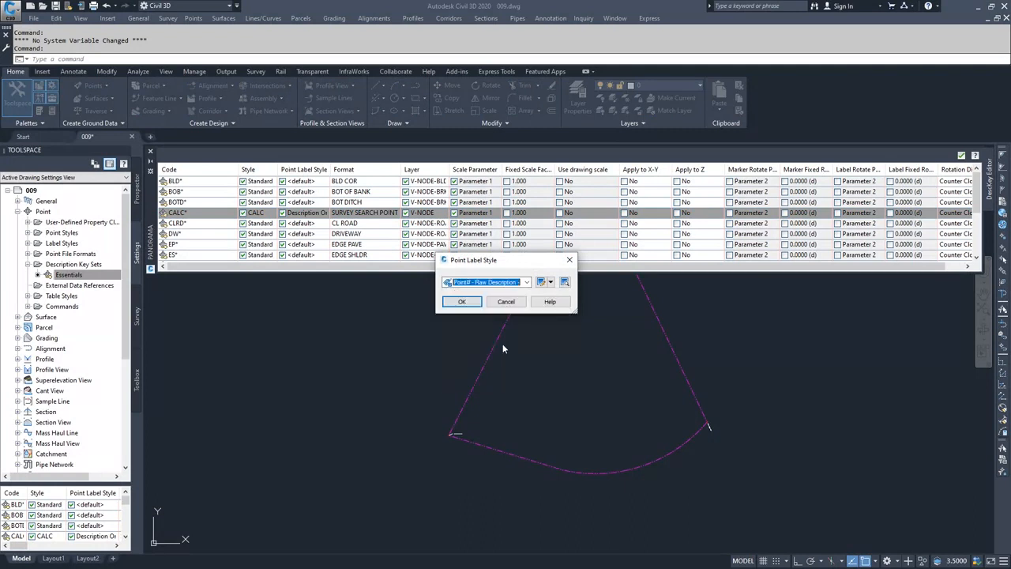
{"action": "left_click", "coordinate": [462, 302]}
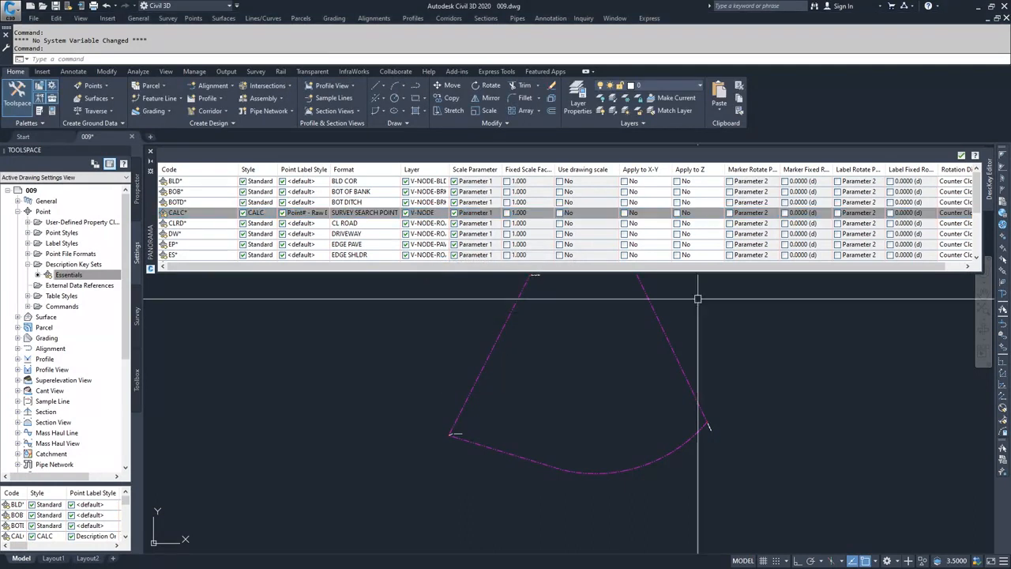
{"action": "left_click", "coordinate": [962, 156]}
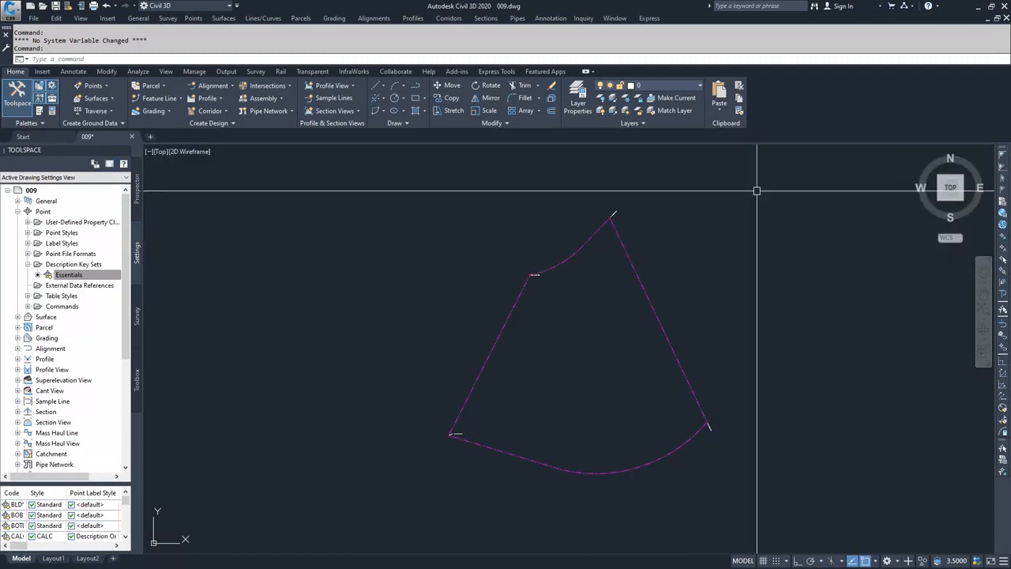
- Select all points in the drawing and apply description keys to them
{"action": "left_click", "coordinate": [139, 199]}
{"action": "right_click", "coordinate": [45, 205]}
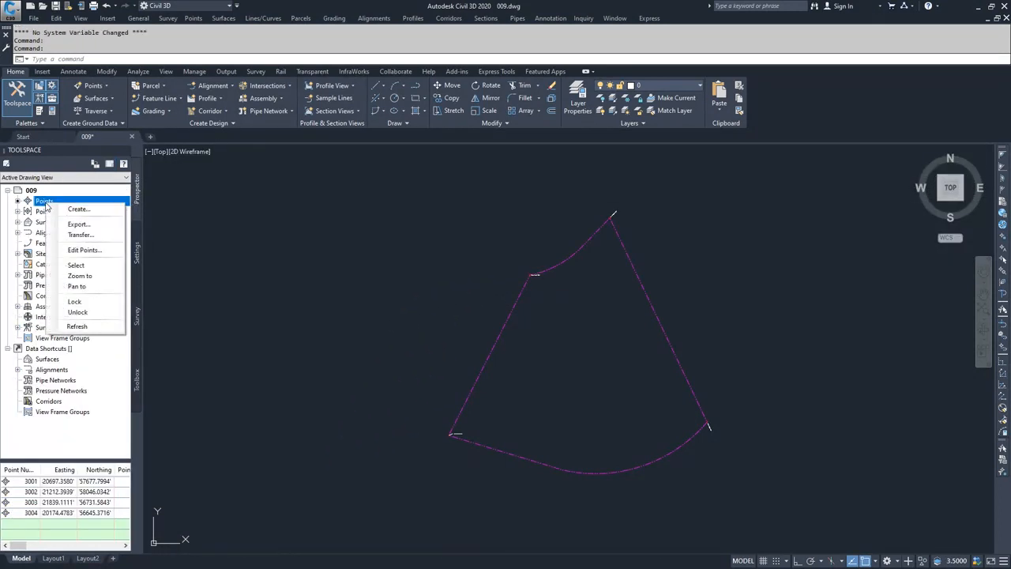
{"action": "left_click", "coordinate": [75, 266]}
{"action": "right_click", "coordinate": [573, 339]}
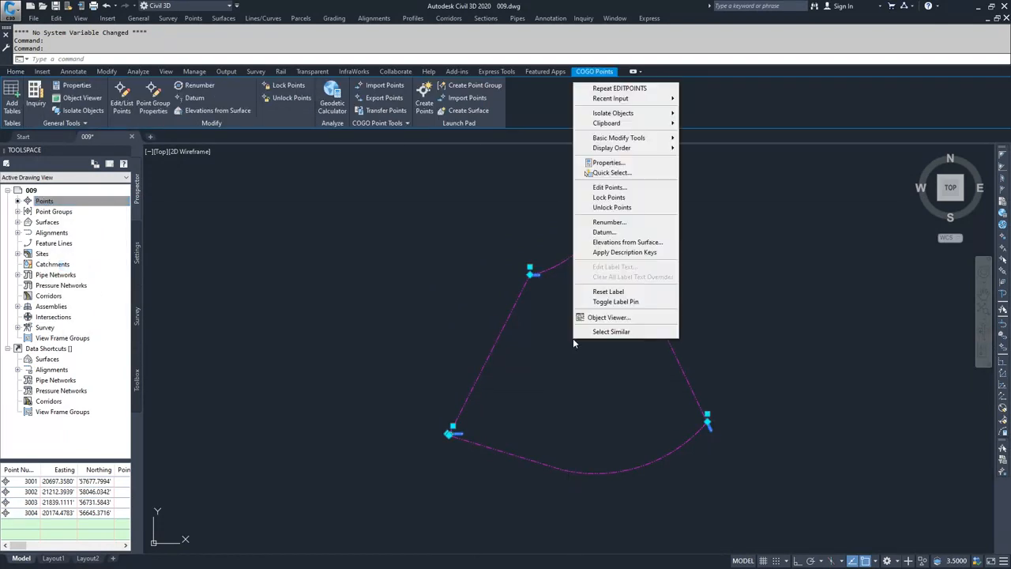
{"action": "left_click", "coordinate": [624, 252]}
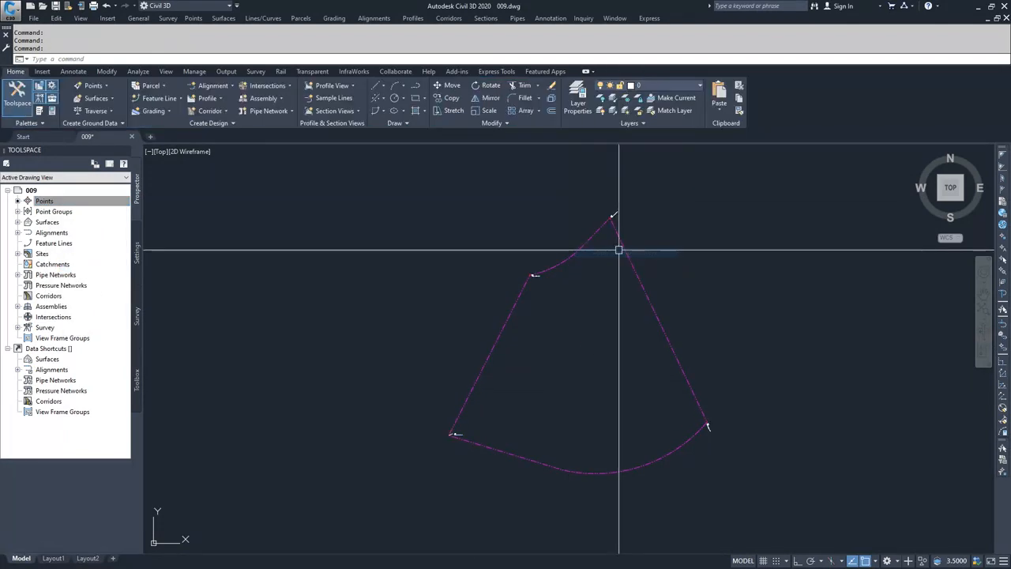
{"action": "scroll", "coordinate": [533, 274], "scroll_direction": "up", "scroll_amount": 5}
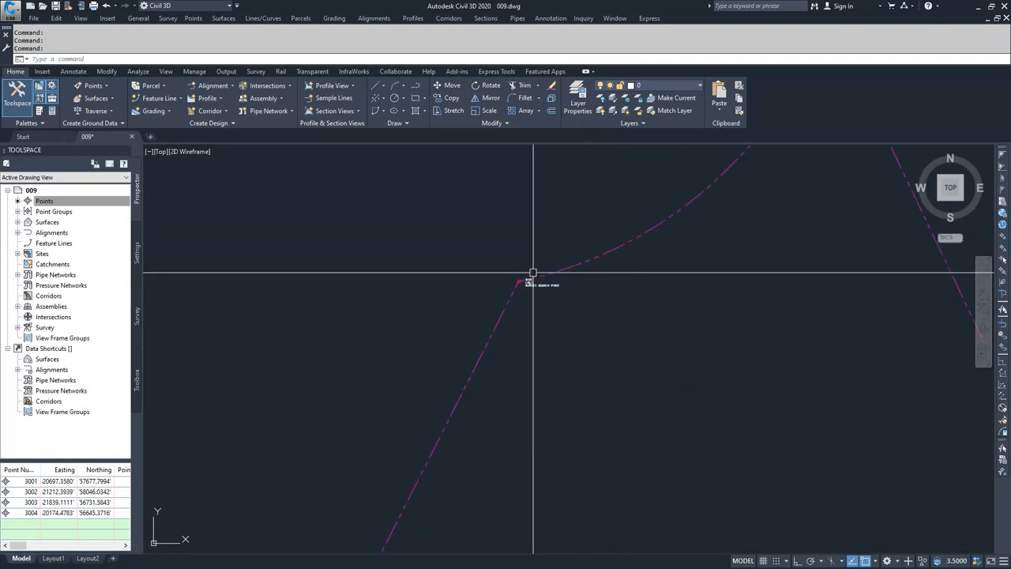
{"action": "scroll", "coordinate": [533, 274], "scroll_direction": "up", "scroll_amount": 3}
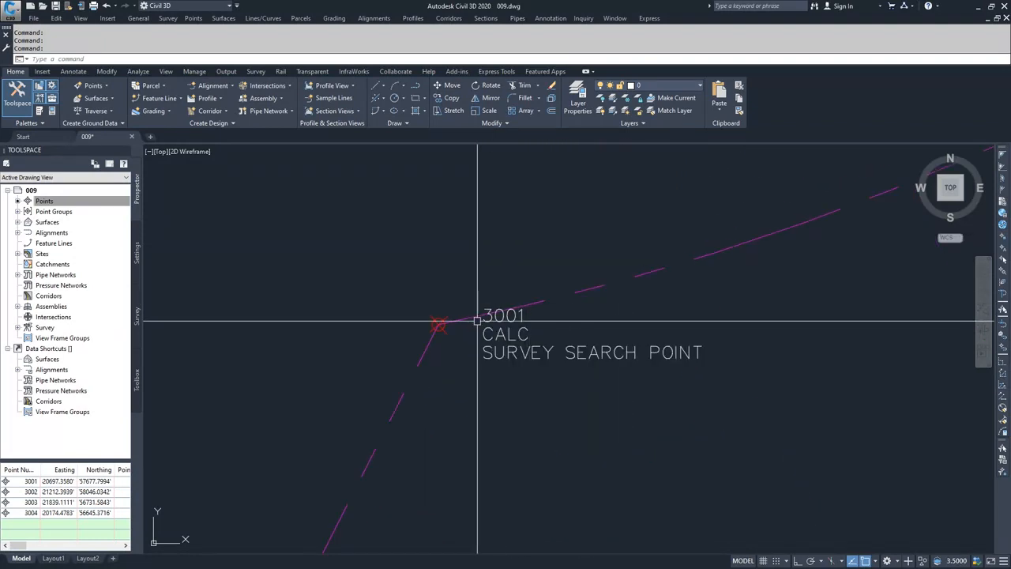